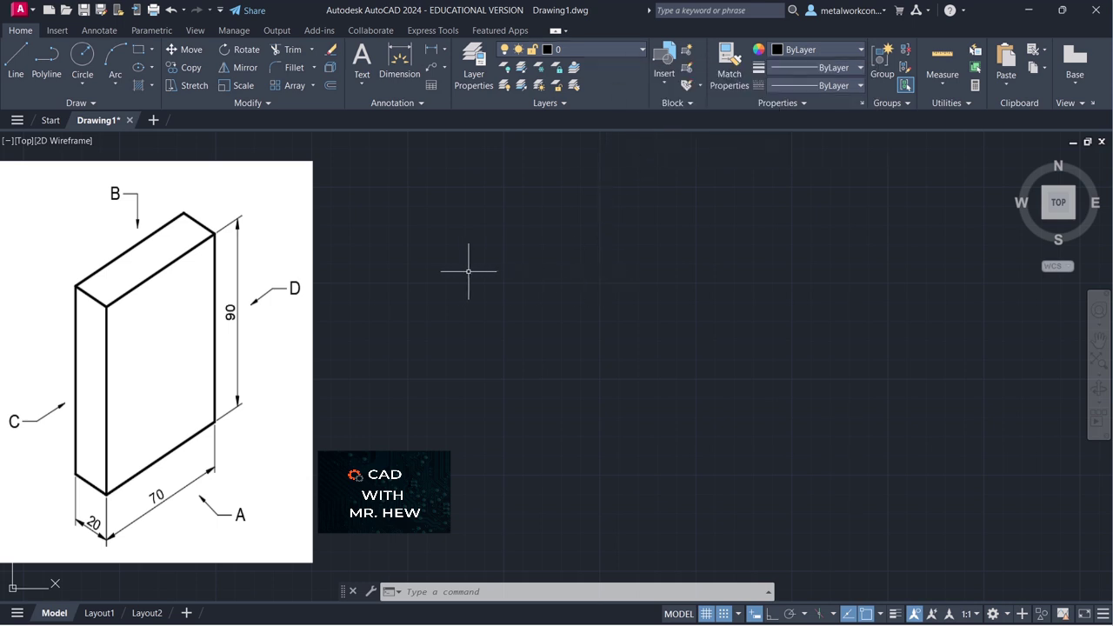
# Configure the drawing units with millimeters as the insertion scale, length precision 0 and angle precision 0
pyautogui.write('un')
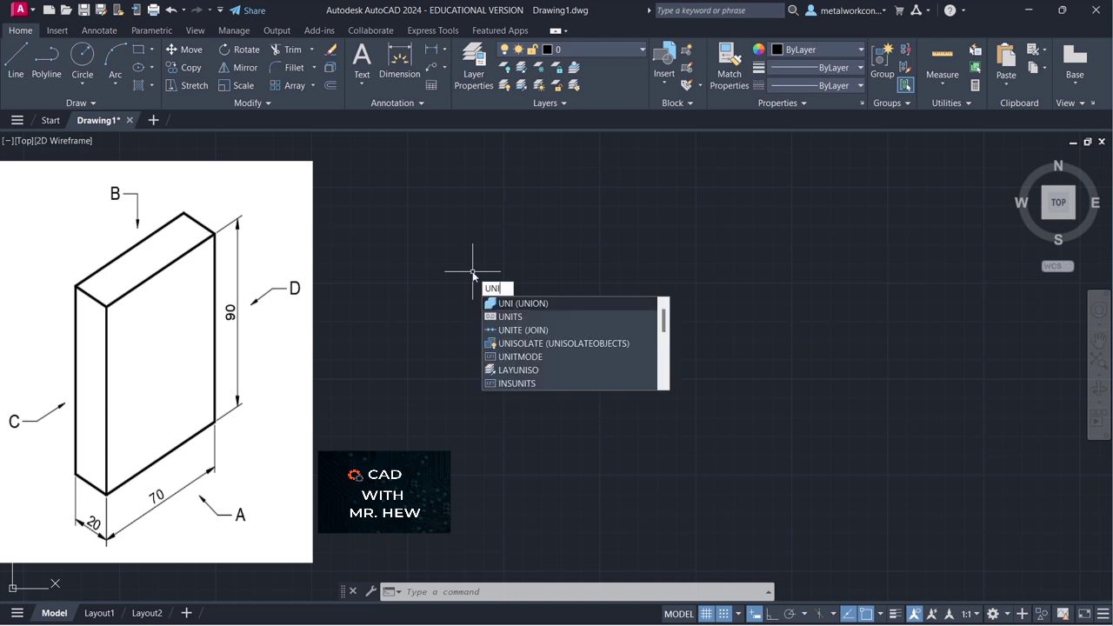
pyautogui.write('it')
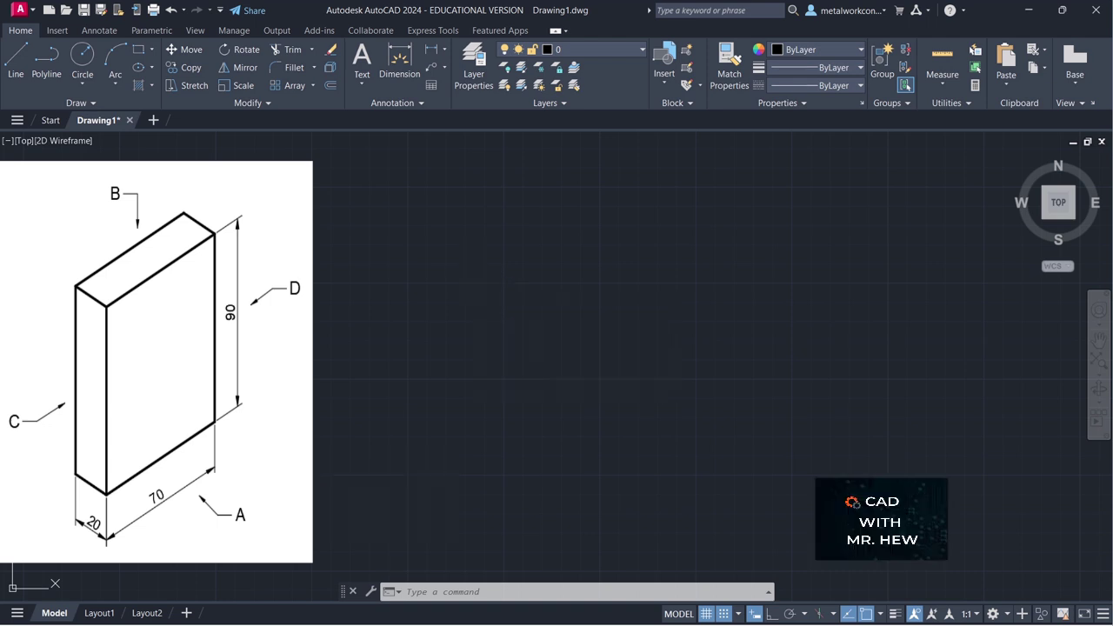
pyautogui.press('Return')
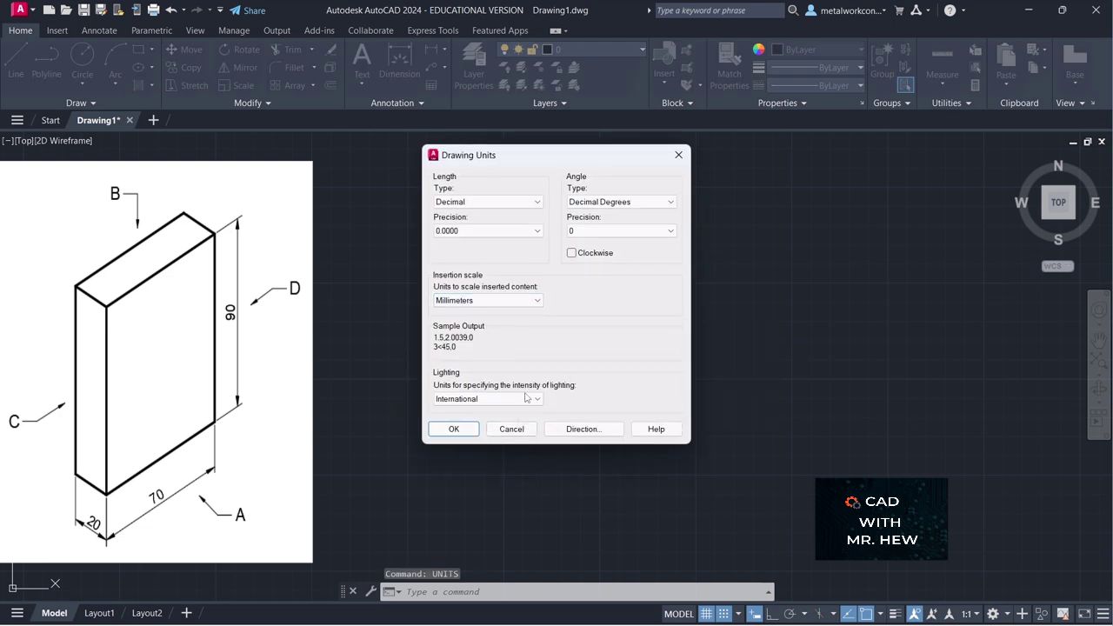
pyautogui.click(522, 301)
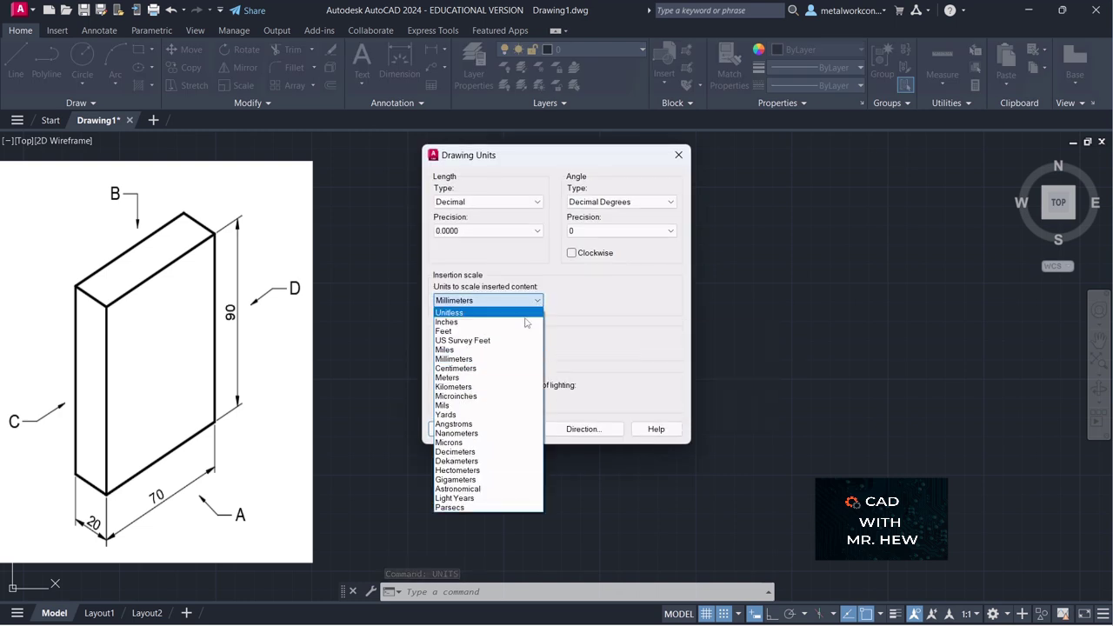
pyautogui.click(494, 359)
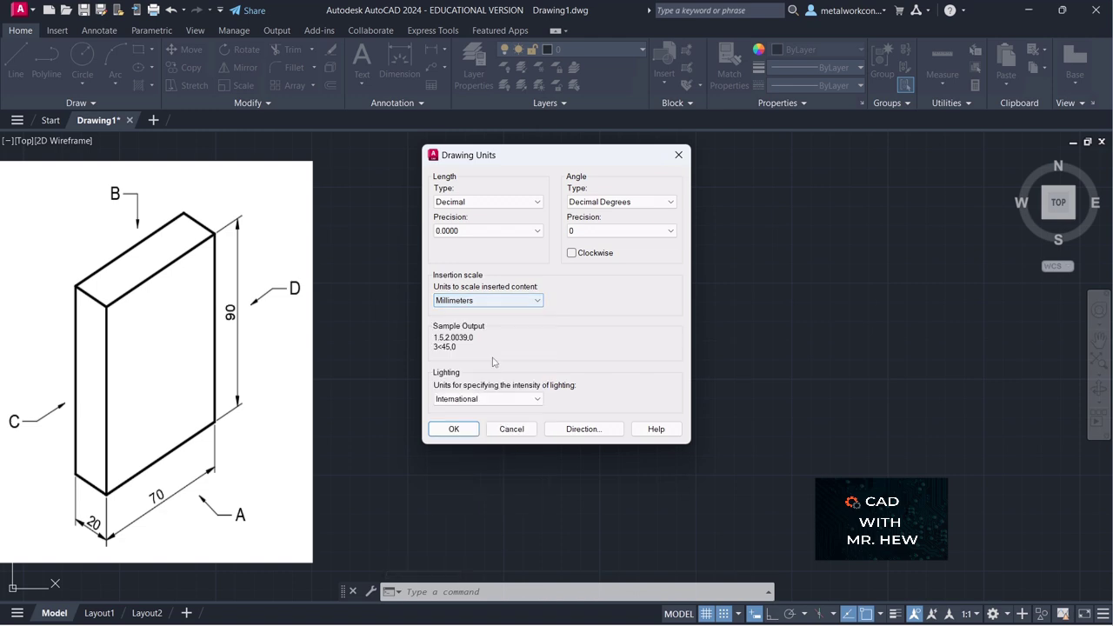
pyautogui.click(534, 230)
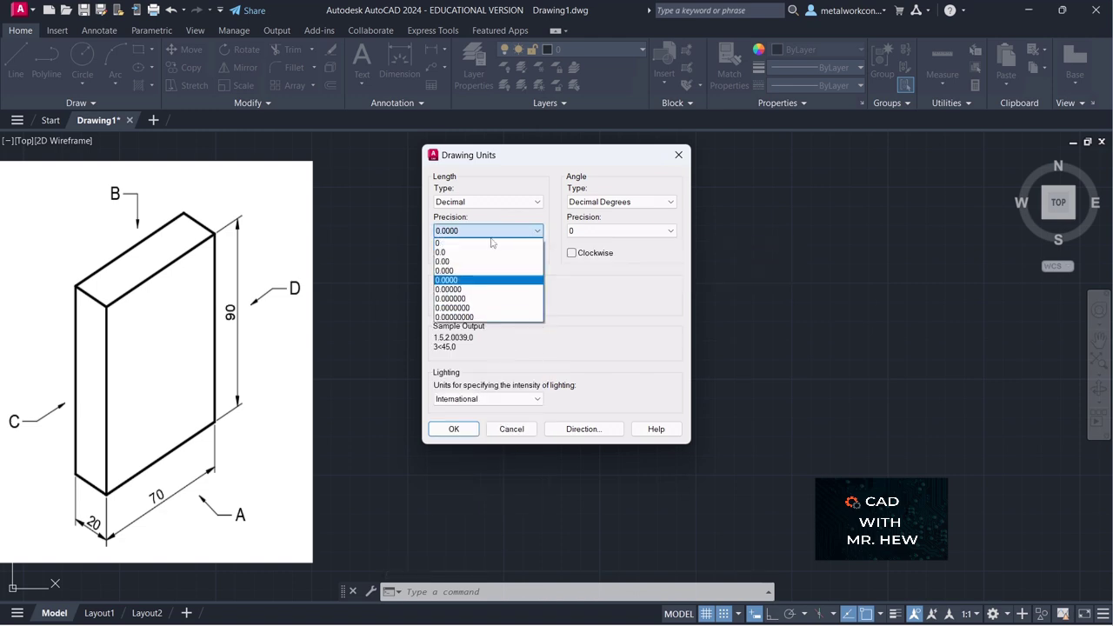
pyautogui.click(484, 244)
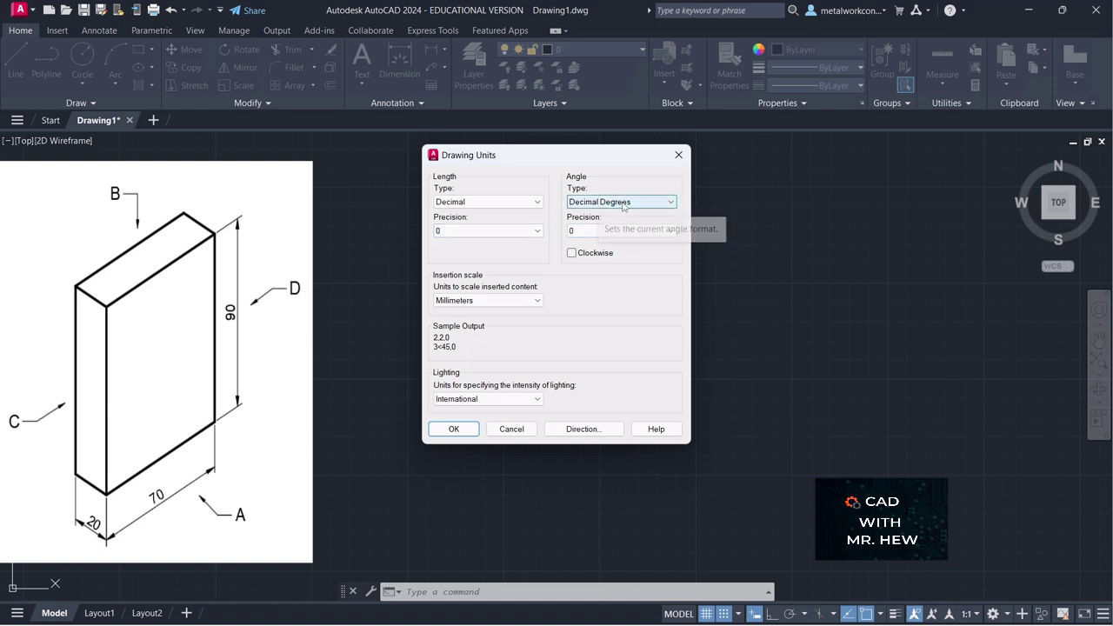
pyautogui.click(621, 230)
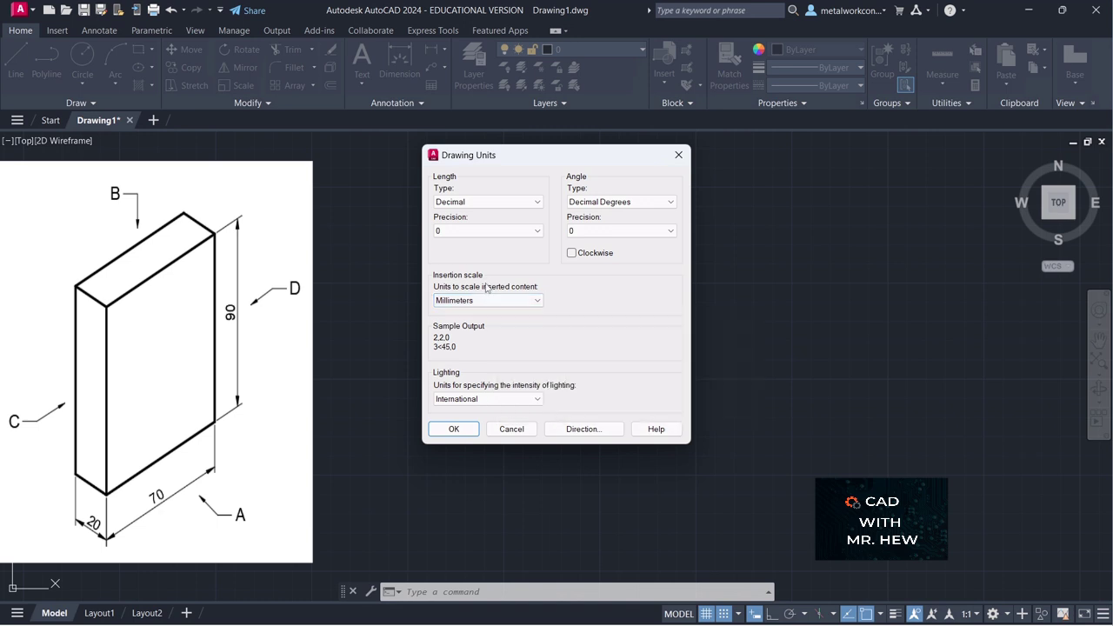
pyautogui.click(470, 435)
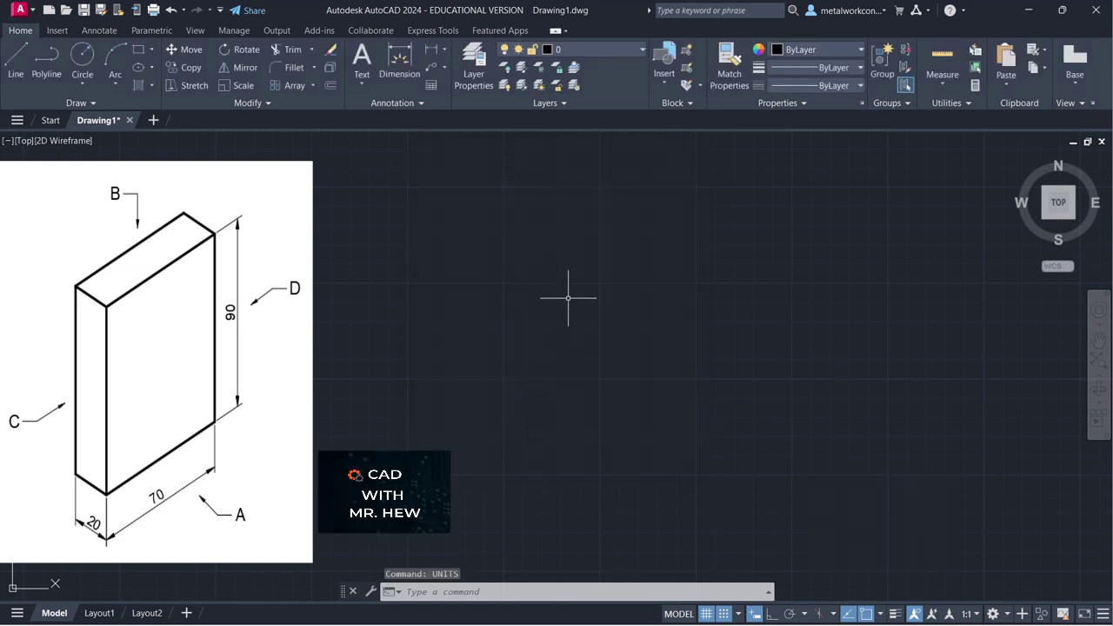
# Set both the grid spacing and the snap spacing to 10
pyautogui.write('gr')
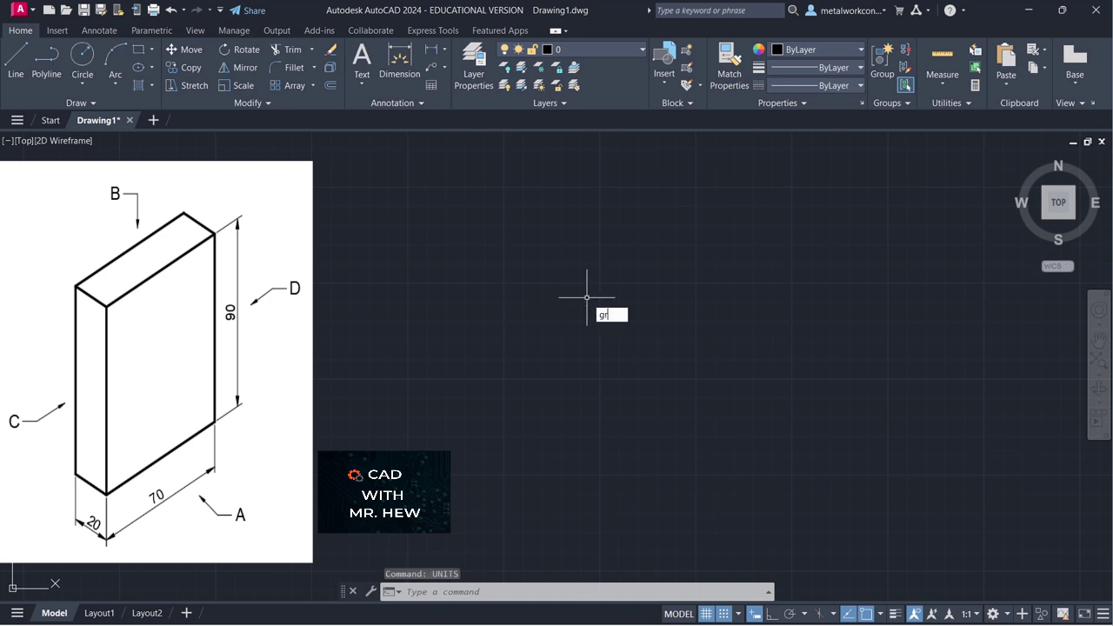
pyautogui.press('Return')
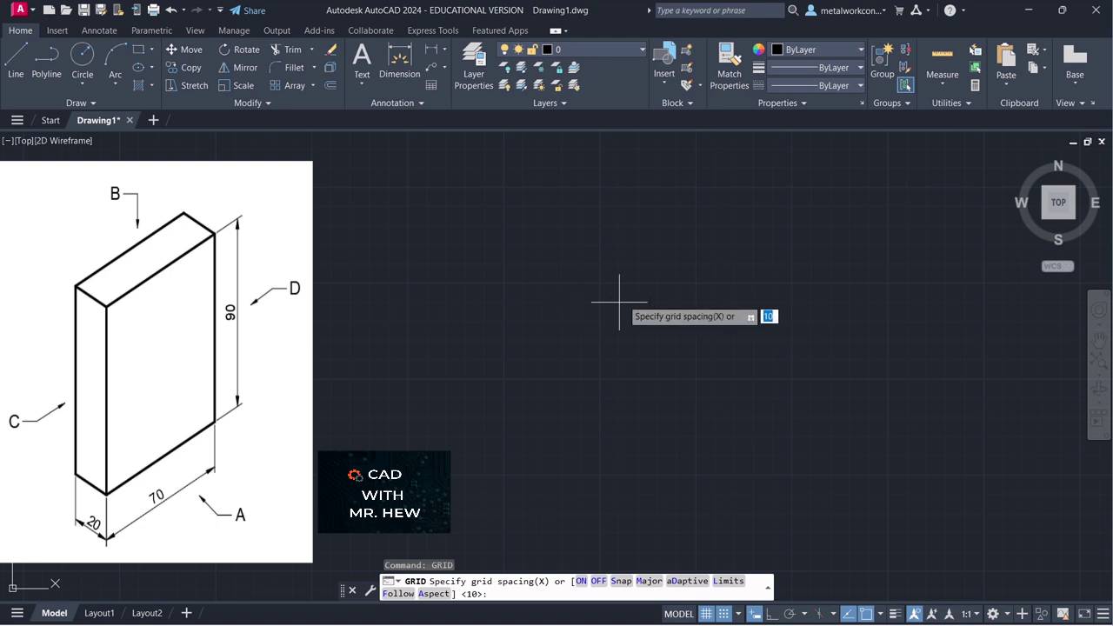
pyautogui.press('Return')
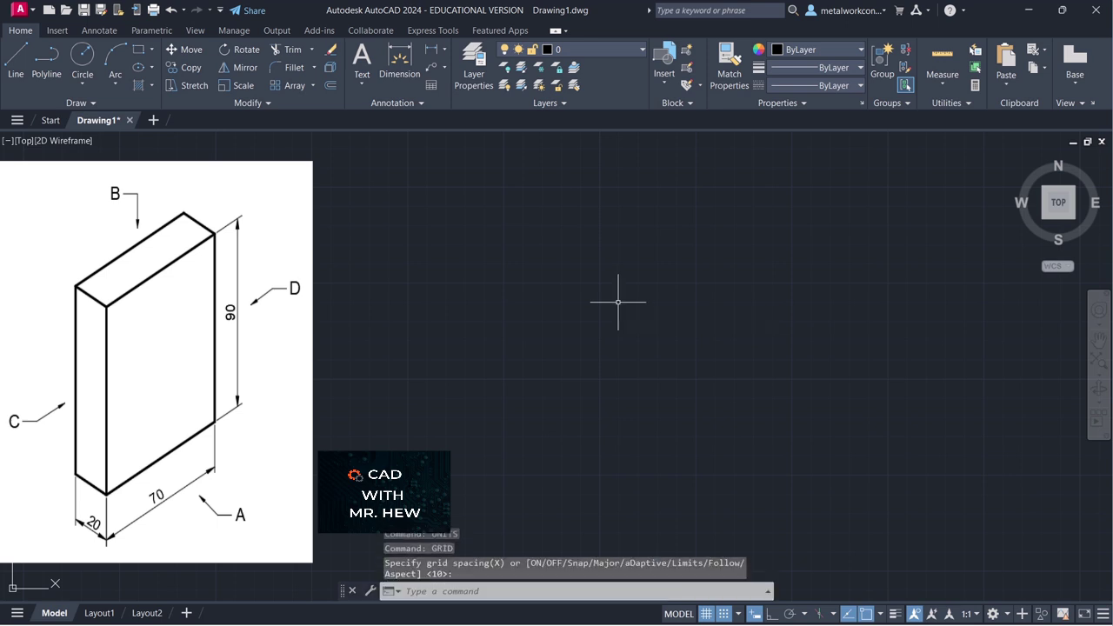
pyautogui.write('snap')
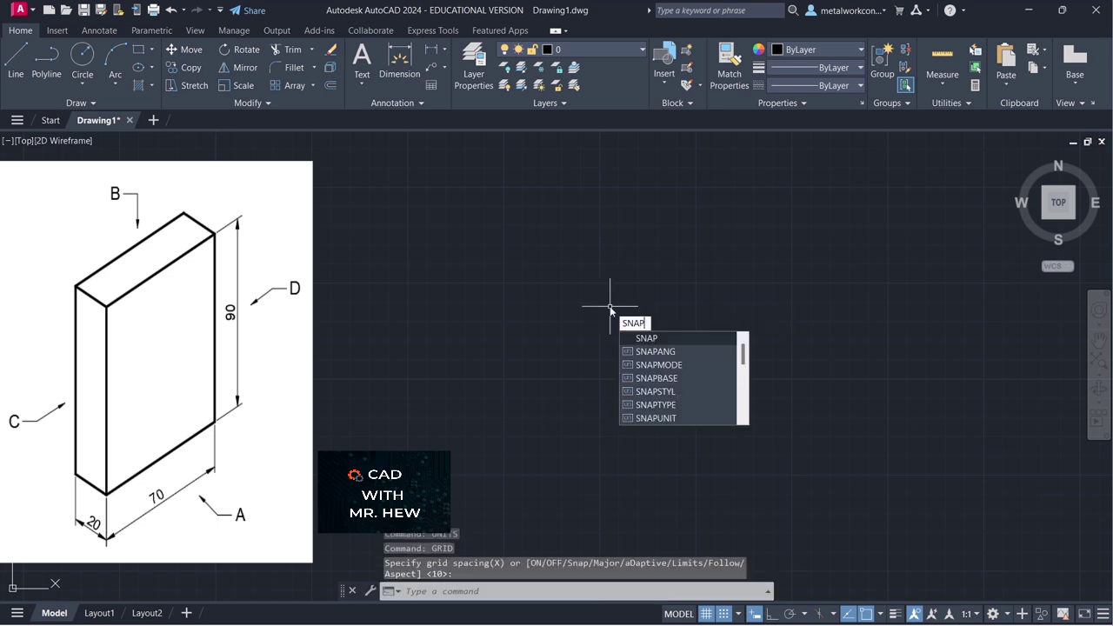
pyautogui.press('Return')
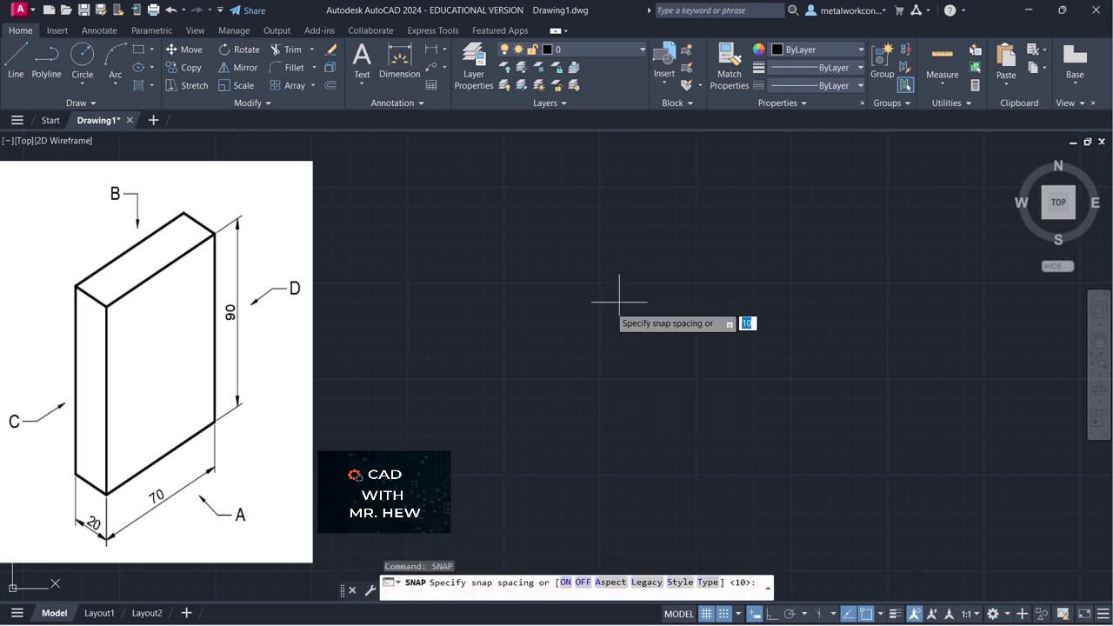
pyautogui.press('Return')
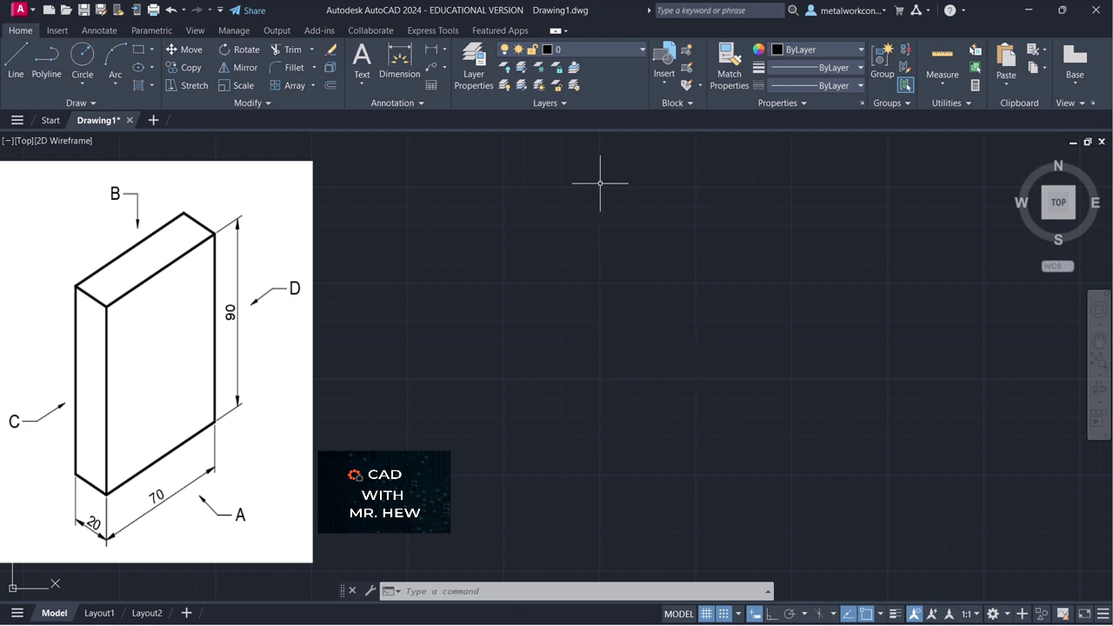
# Create a new layer named construction in the layer properties
pyautogui.click(484, 77)
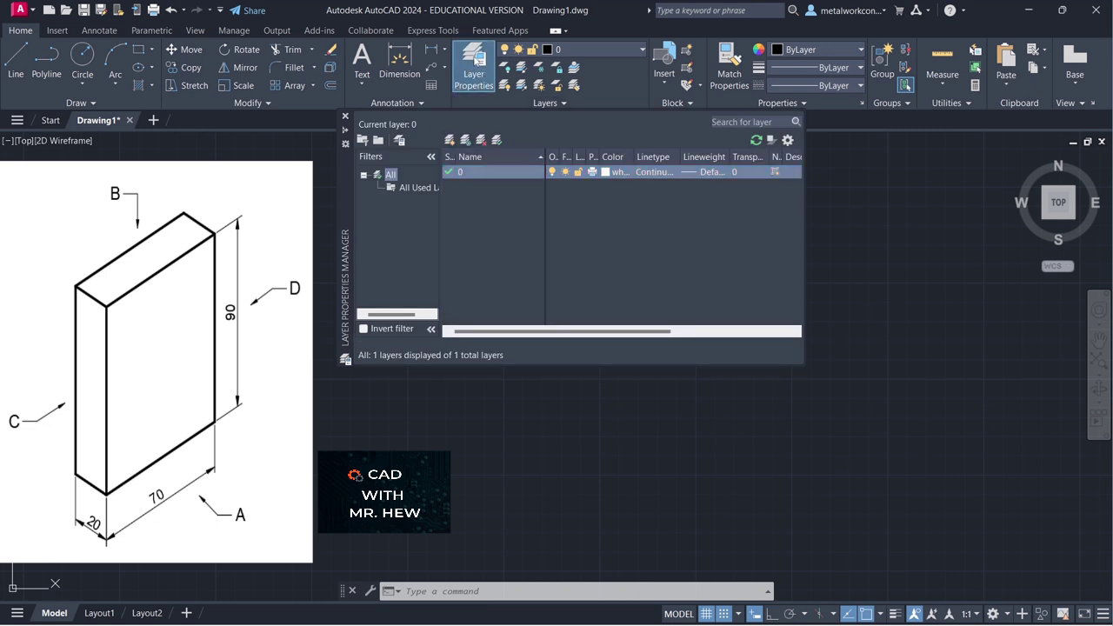
pyautogui.click(474, 74)
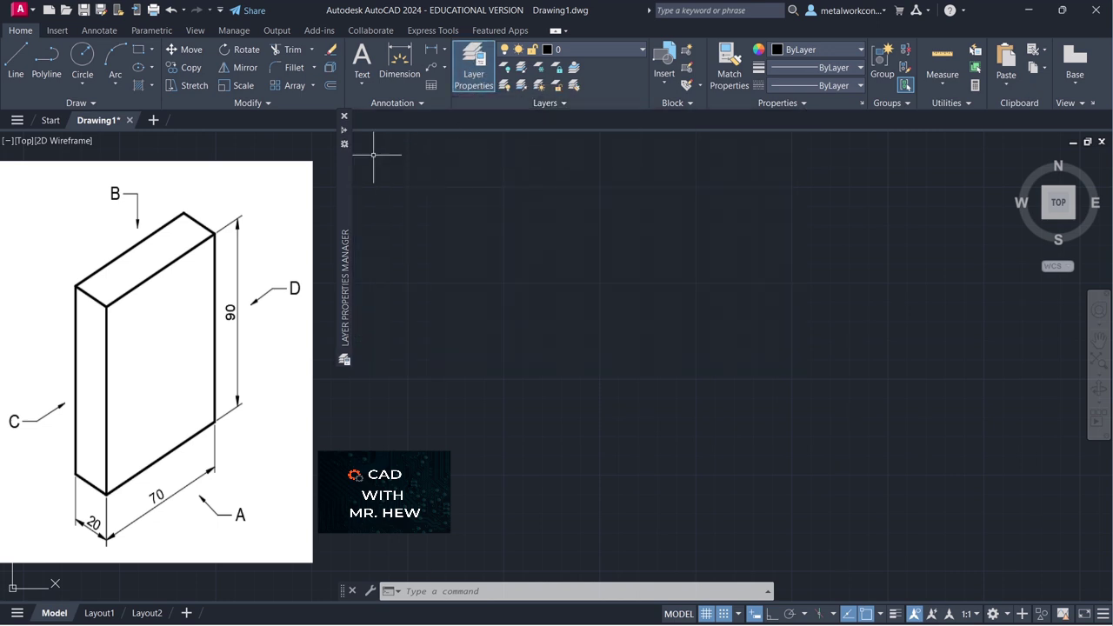
pyautogui.moveTo(348, 196)
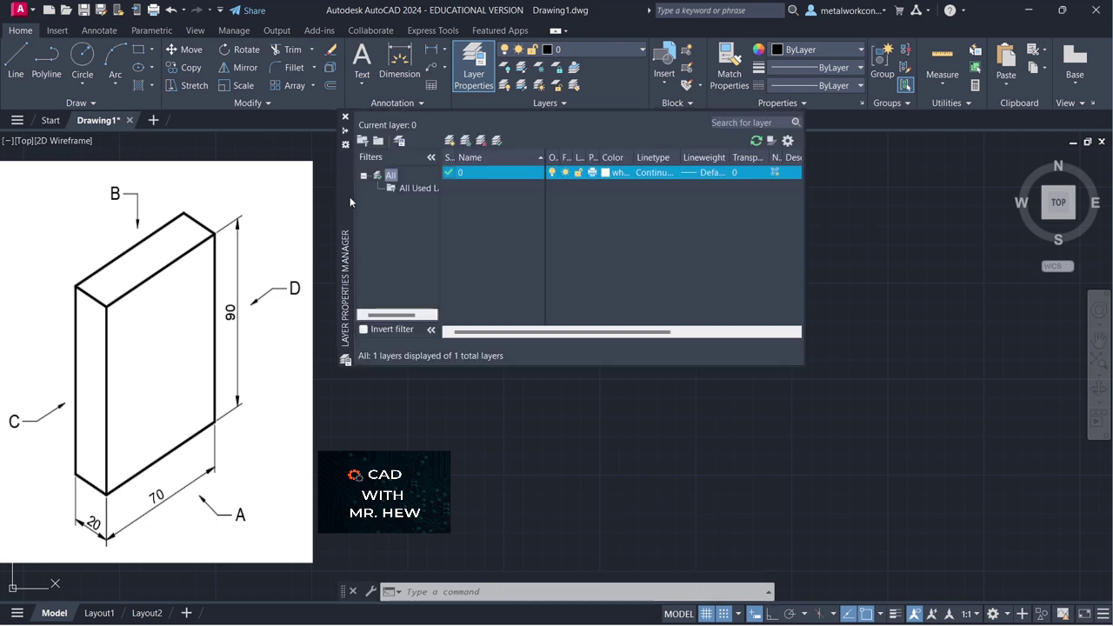
pyautogui.click(449, 141)
pyautogui.write('cons')
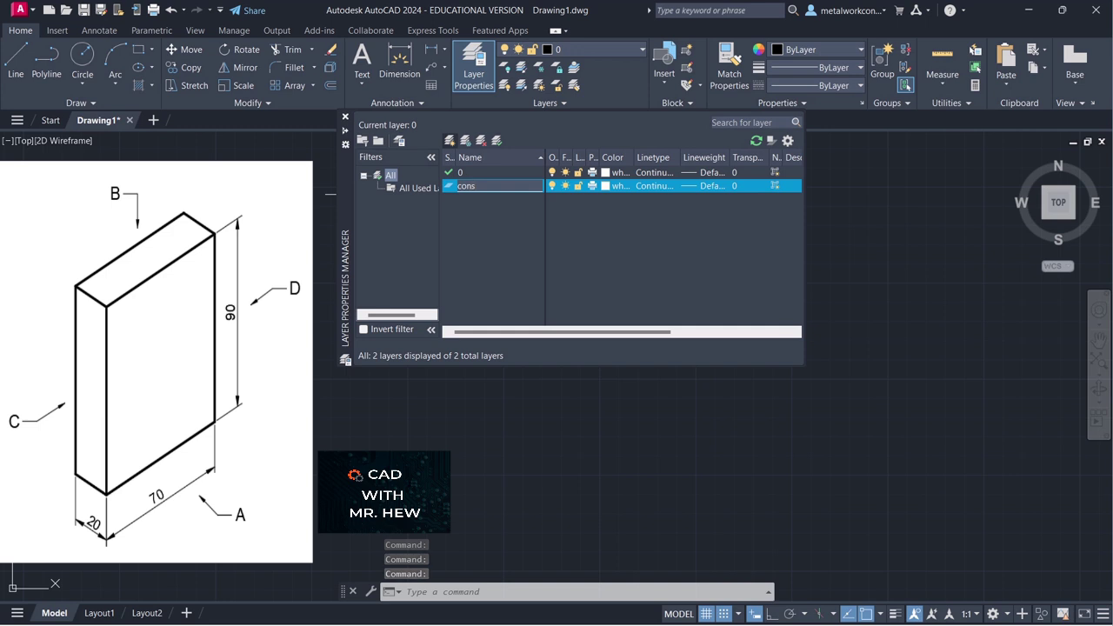
pyautogui.write('t')
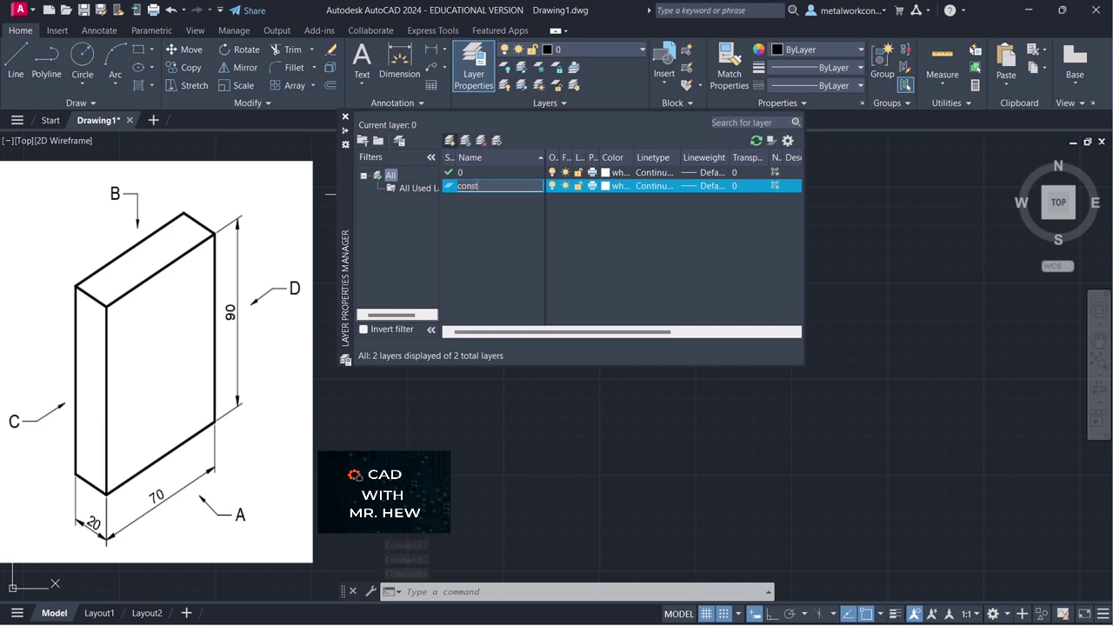
pyautogui.write('ructi')
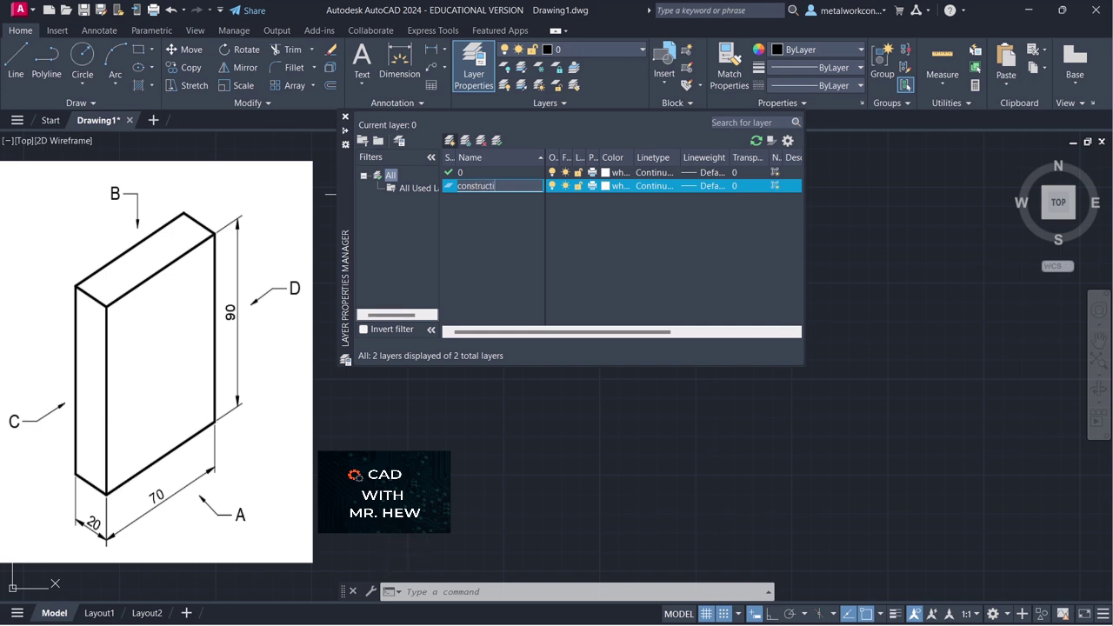
pyautogui.press('Return')
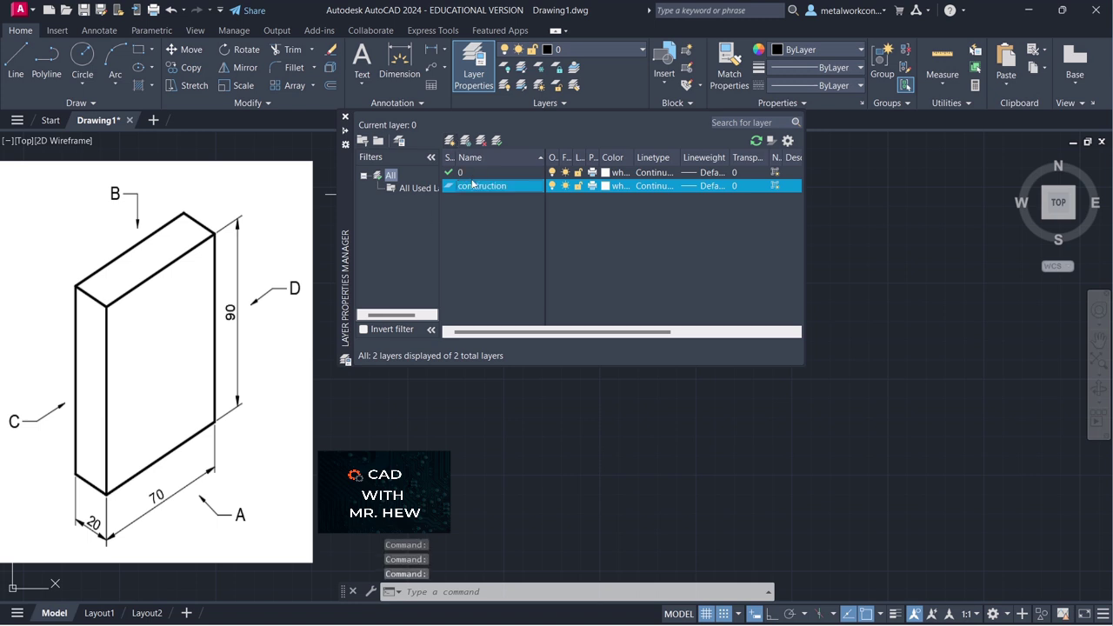
# Add a second new layer named text
pyautogui.click(451, 142)
pyautogui.write('tex')
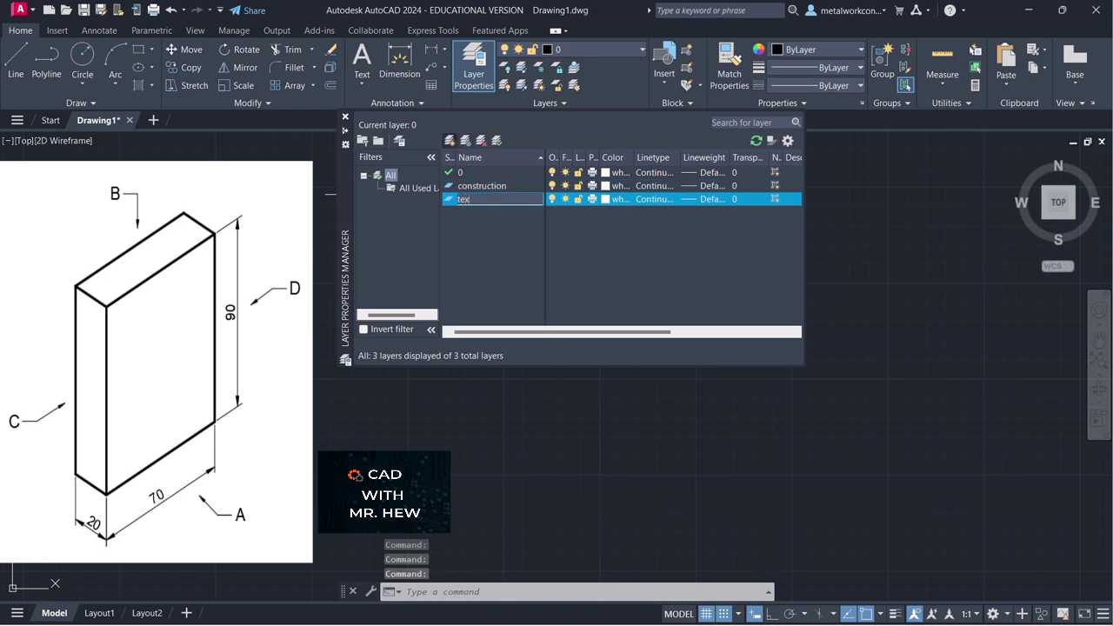
pyautogui.press('Return')
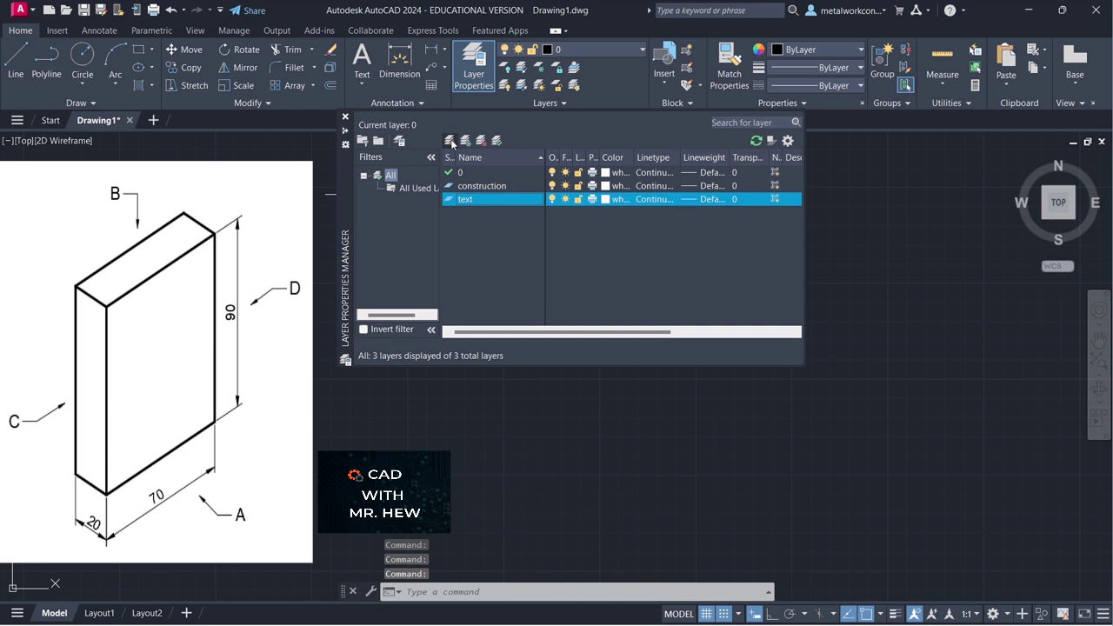
# Add a layer named outline and set its lineweight to 0.30 mm
pyautogui.click(451, 141)
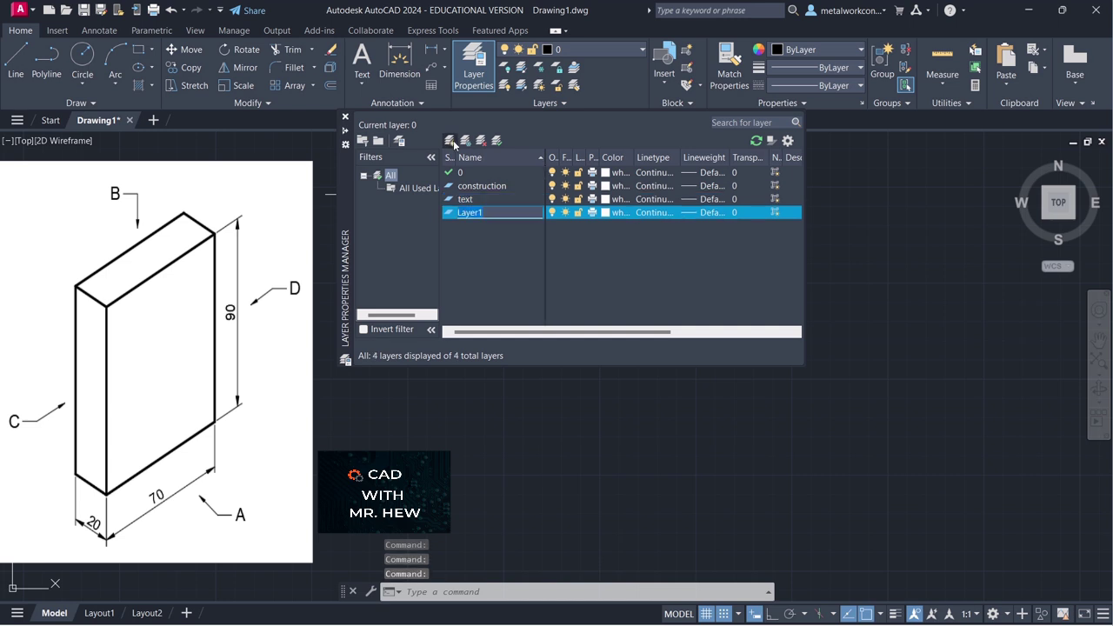
pyautogui.write('outline')
pyautogui.press('Return')
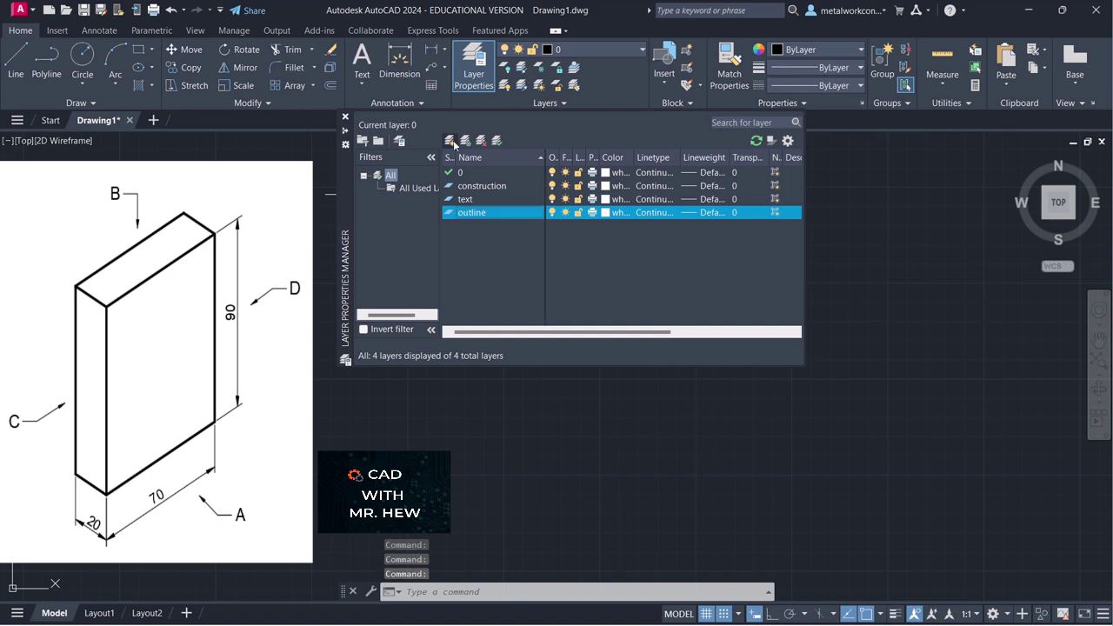
pyautogui.click(702, 212)
pyautogui.scroll(-1, 563, 273)
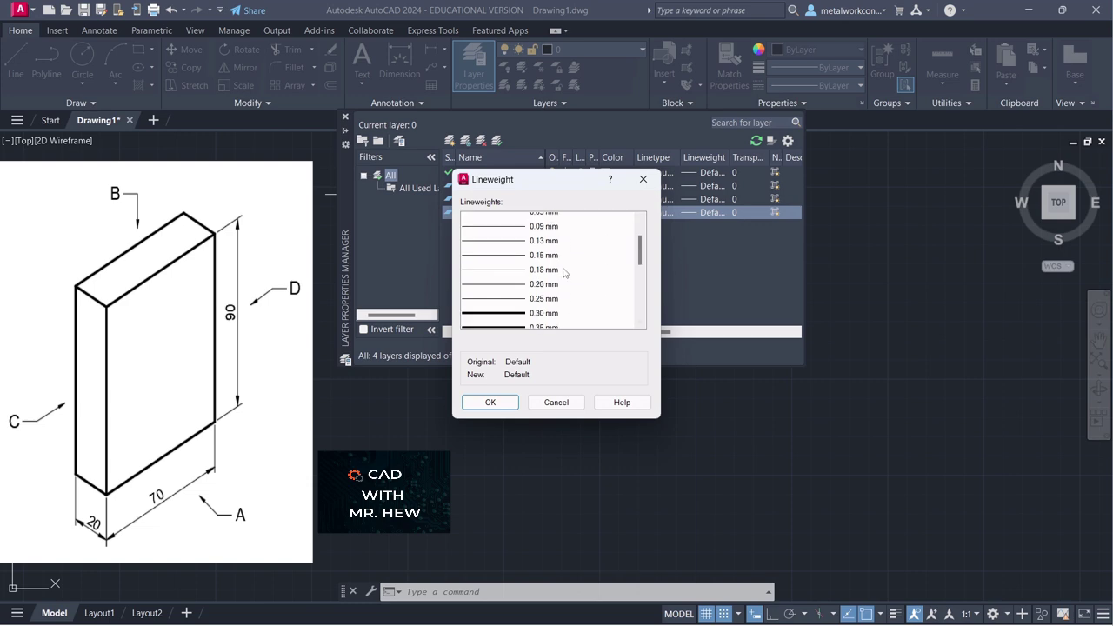
pyautogui.click(522, 306)
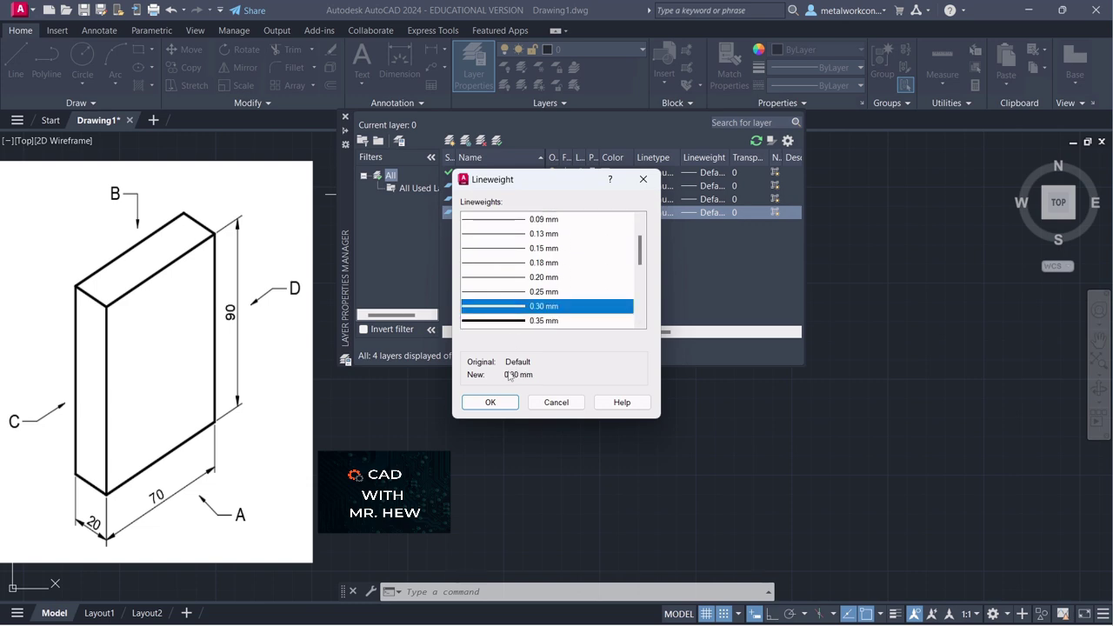
pyautogui.click(491, 403)
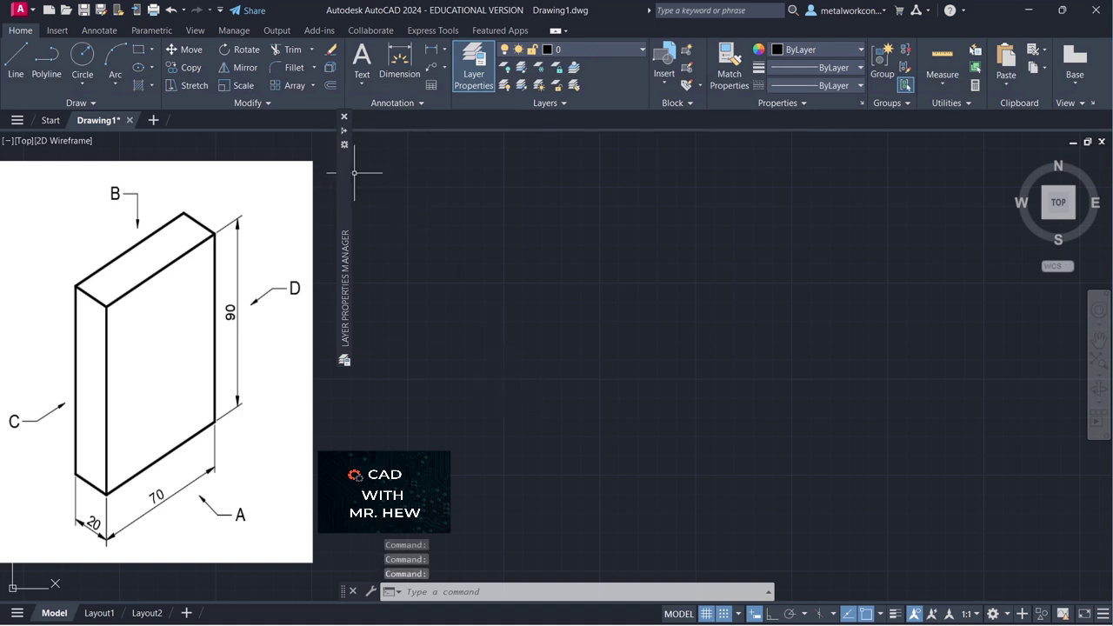
# Add another new layer named hidden below the outline layer
pyautogui.moveTo(345, 183)
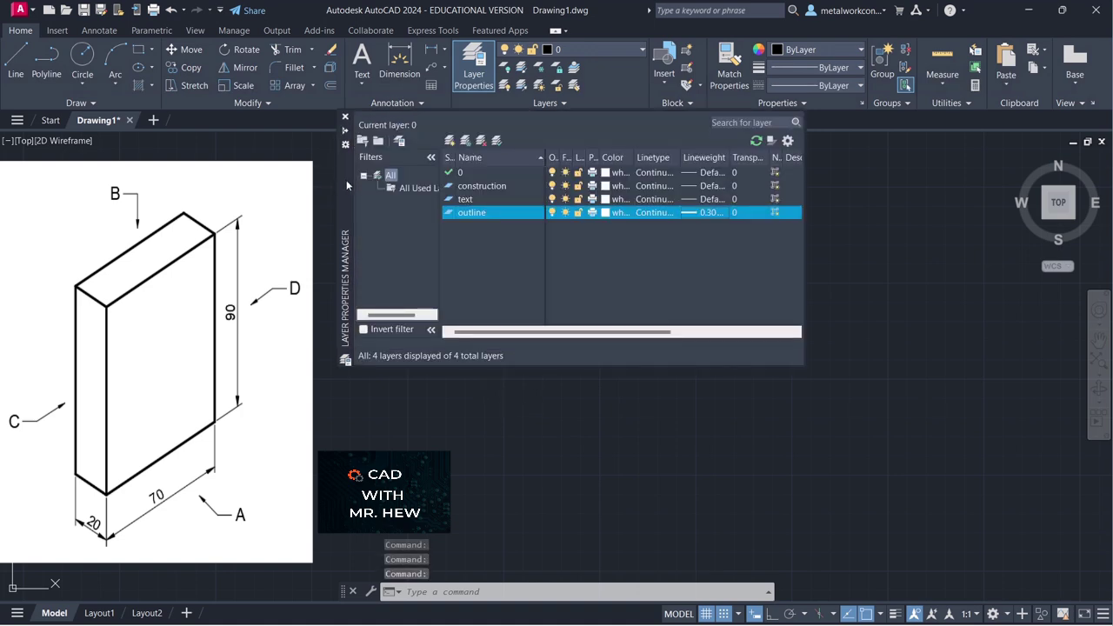
pyautogui.click(450, 141)
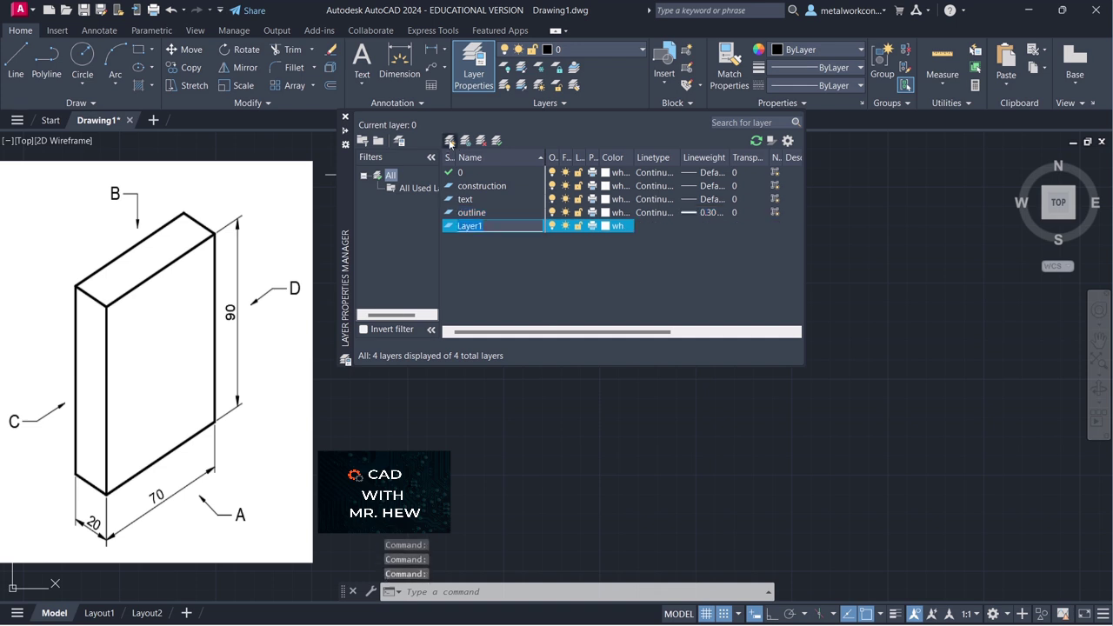
pyautogui.write('hid')
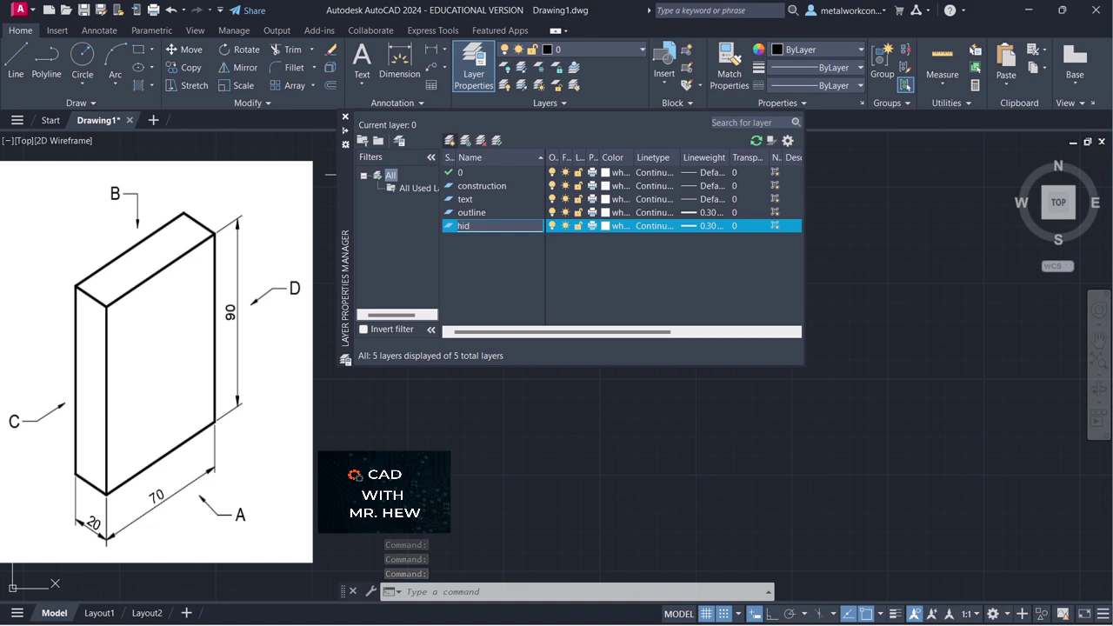
pyautogui.write('den')
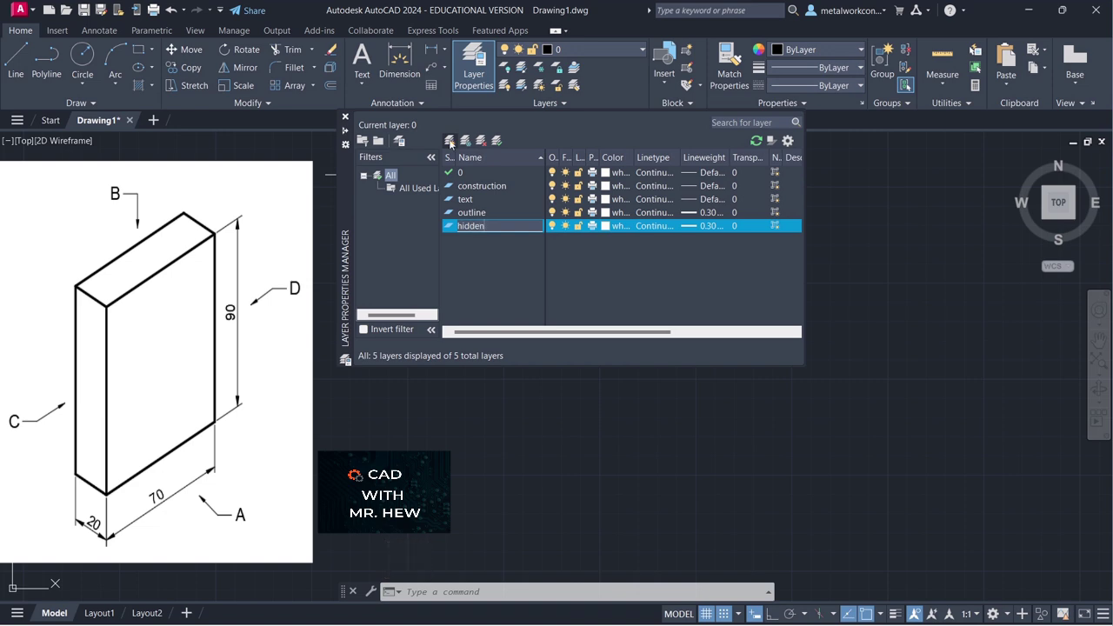
# Load the HIDDEN linetype from acadiso.lin for the hidden layer
pyautogui.click(644, 226)
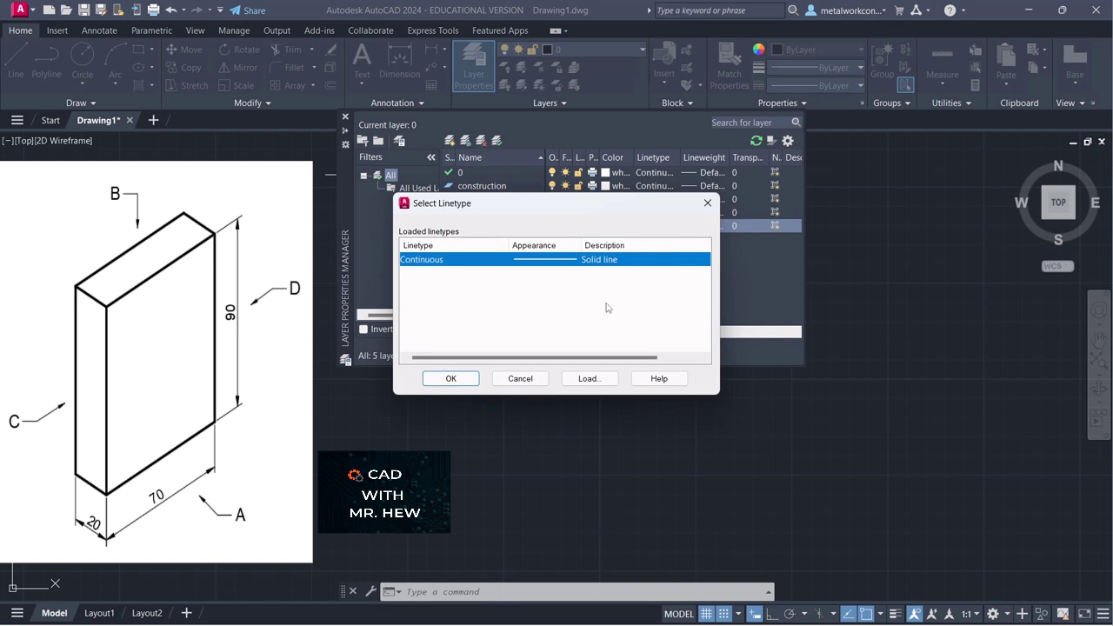
pyautogui.click(589, 378)
pyautogui.scroll(-13, 529, 295)
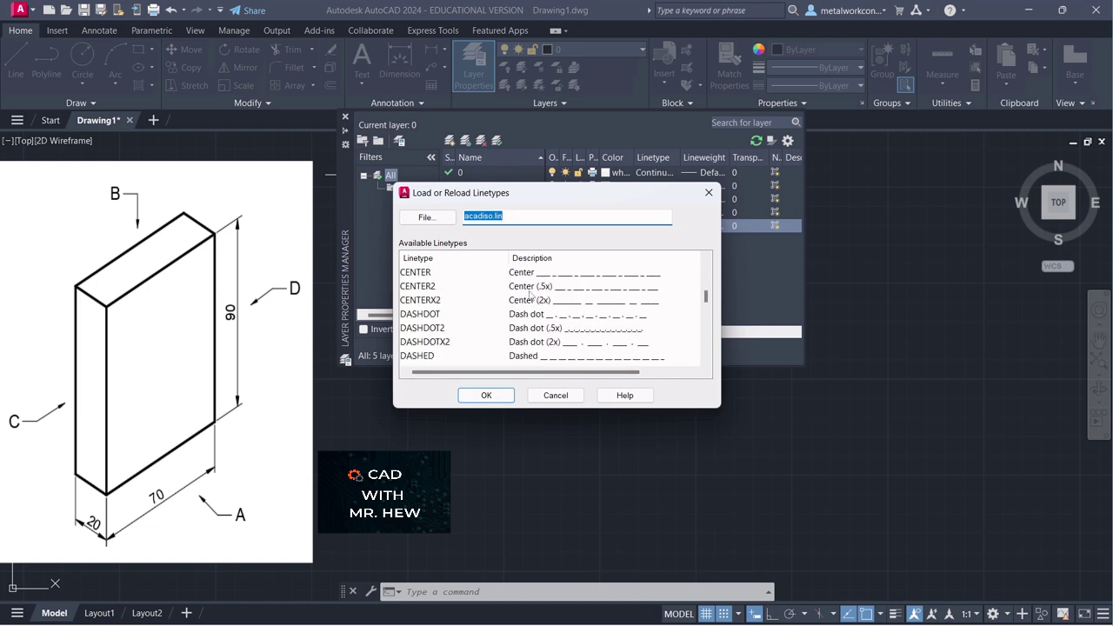
pyautogui.scroll(1, 529, 296)
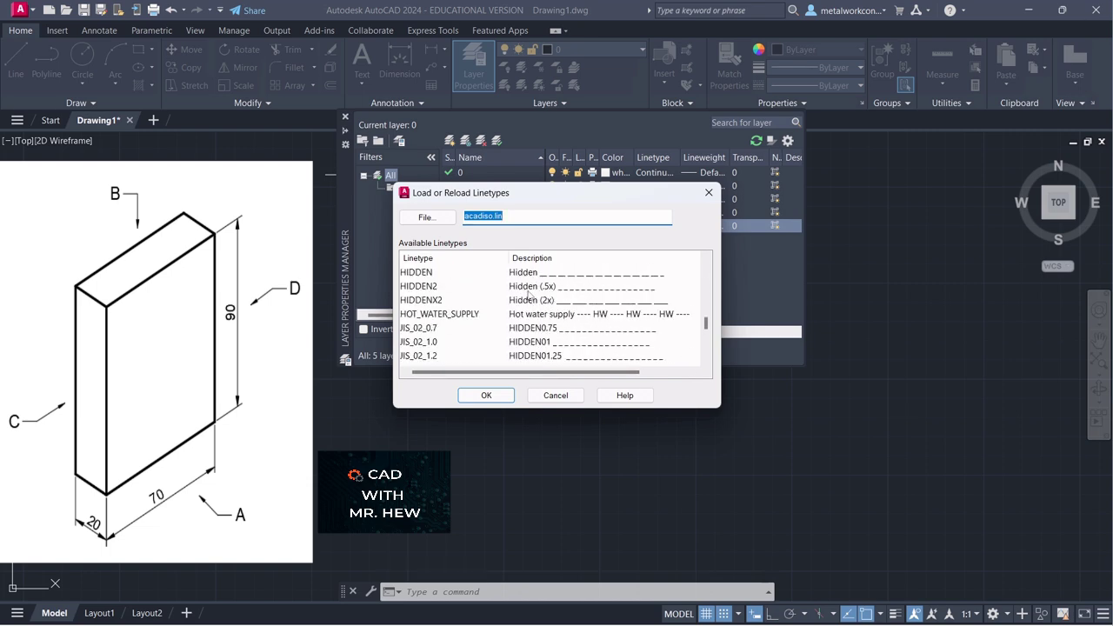
pyautogui.click(416, 272)
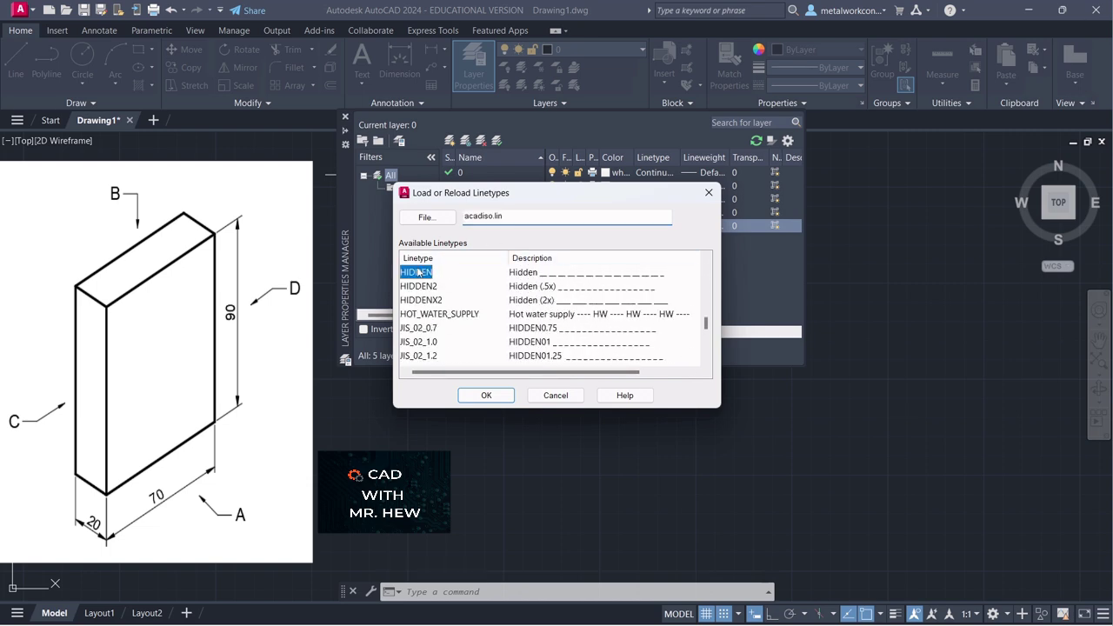
pyautogui.click(486, 395)
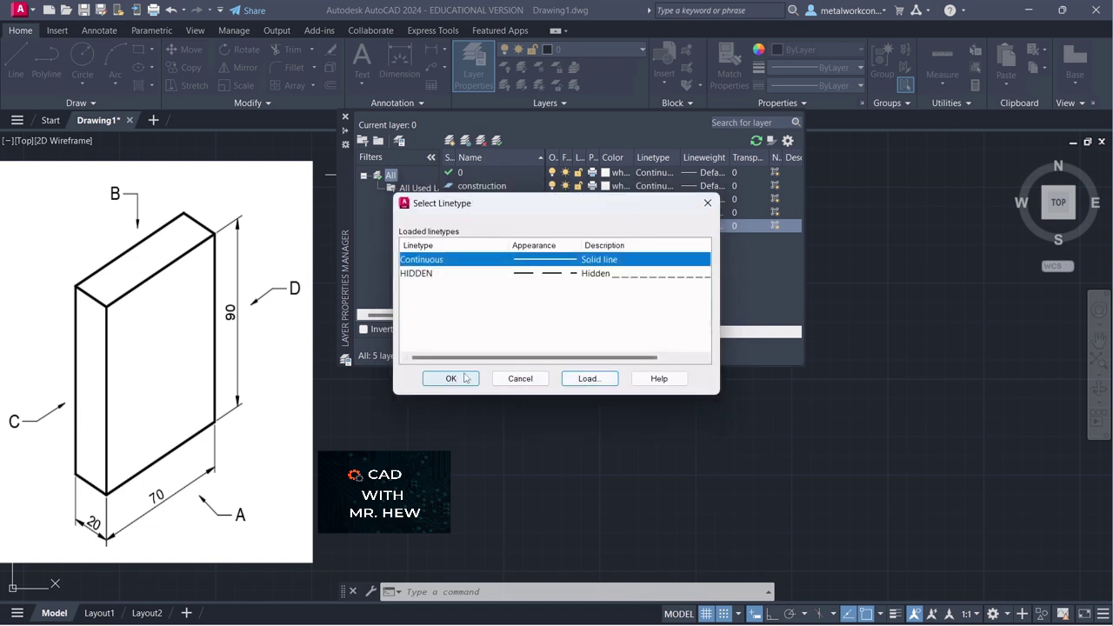
# Assign the HIDDEN linetype to the hidden layer and close the layer properties
pyautogui.click(423, 276)
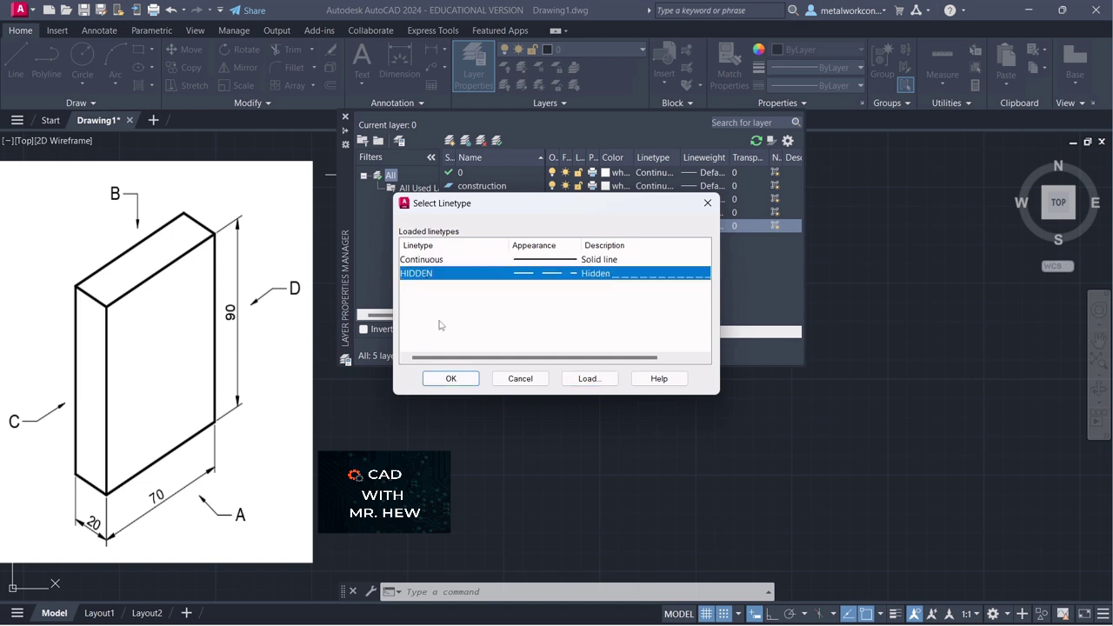
pyautogui.click(451, 379)
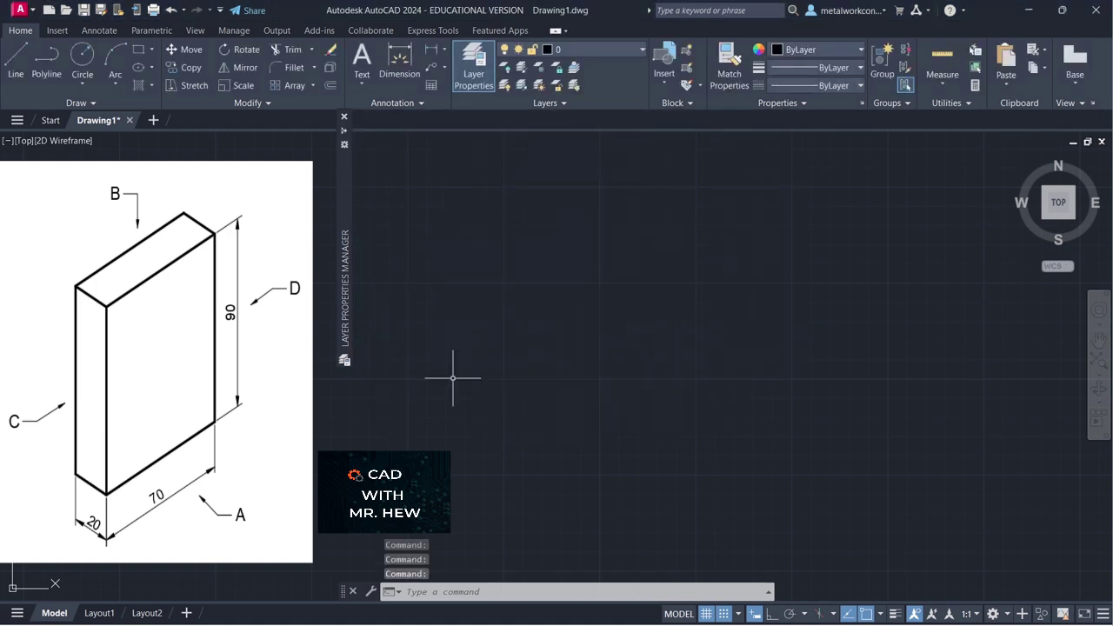
pyautogui.moveTo(345, 186)
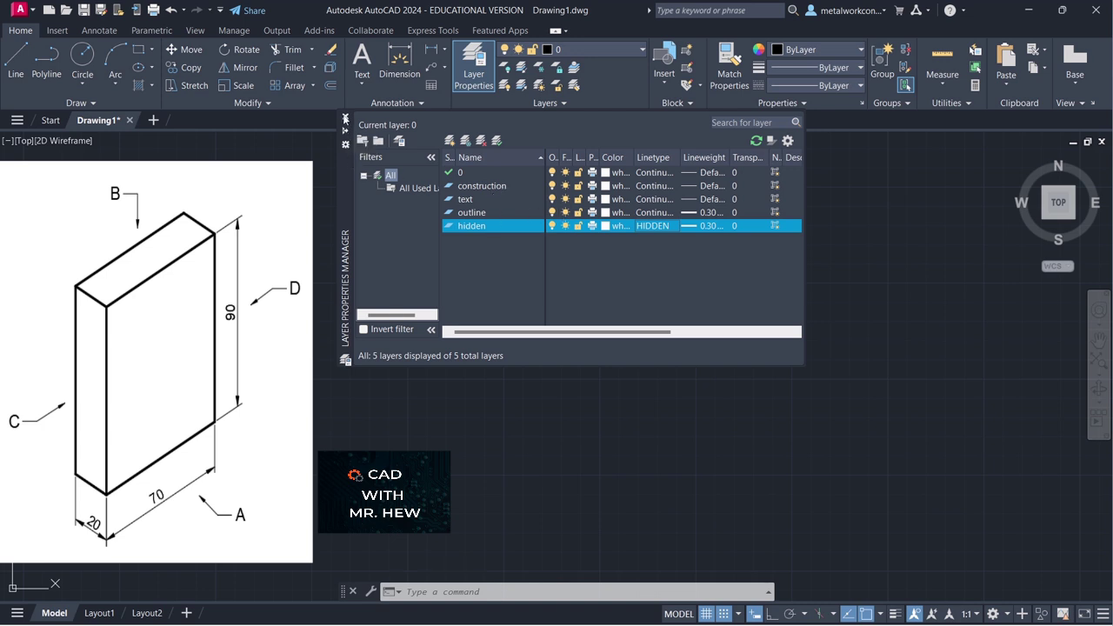
pyautogui.click(345, 116)
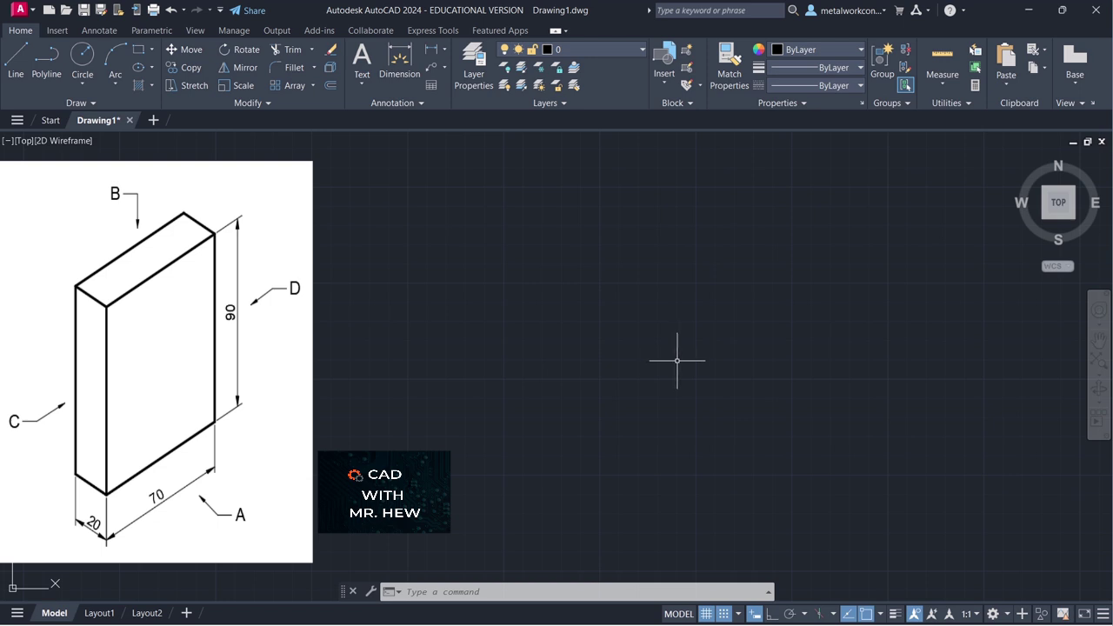
# Draw the front elevation with lines as a closed rectangle 70 wide and 90 high, to the right of the reference picture
pyautogui.click(14, 63)
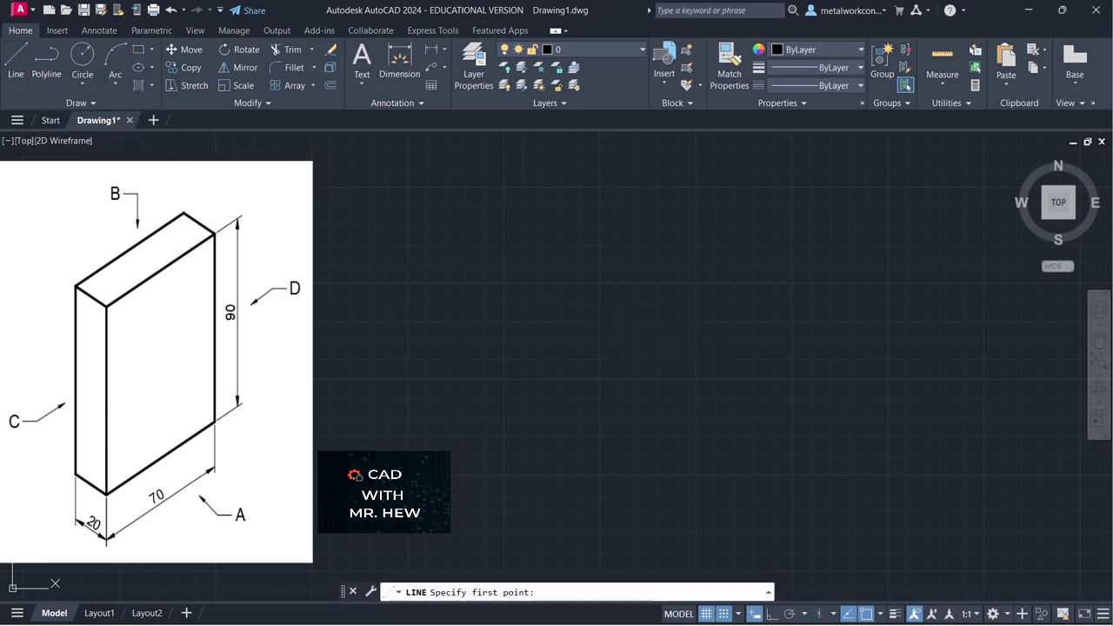
pyautogui.click(696, 378)
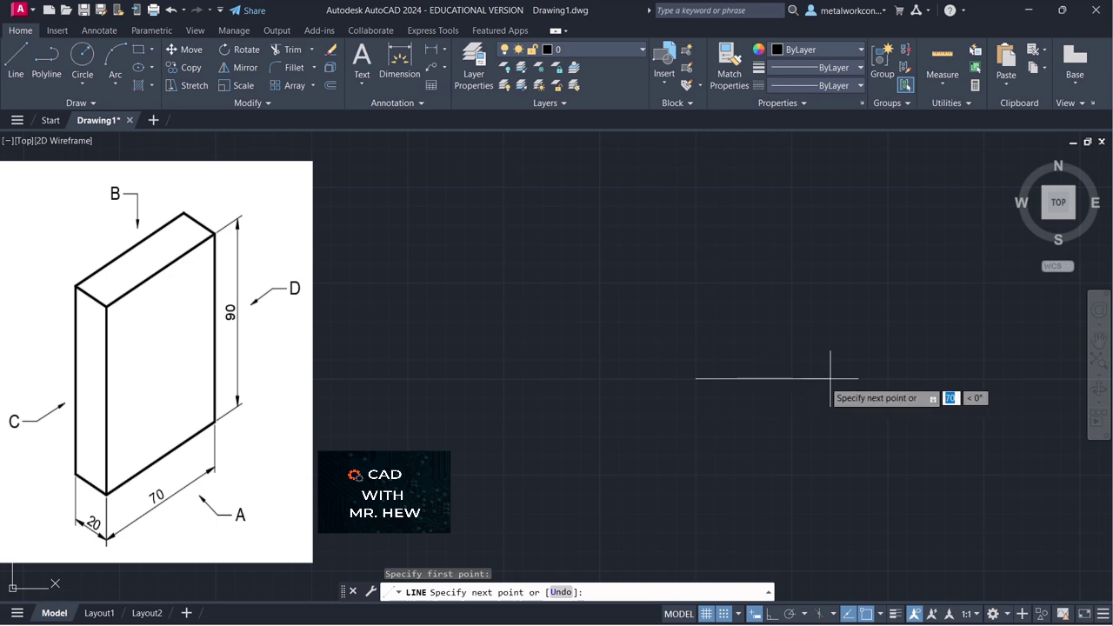
pyautogui.write('70')
pyautogui.press('Return')
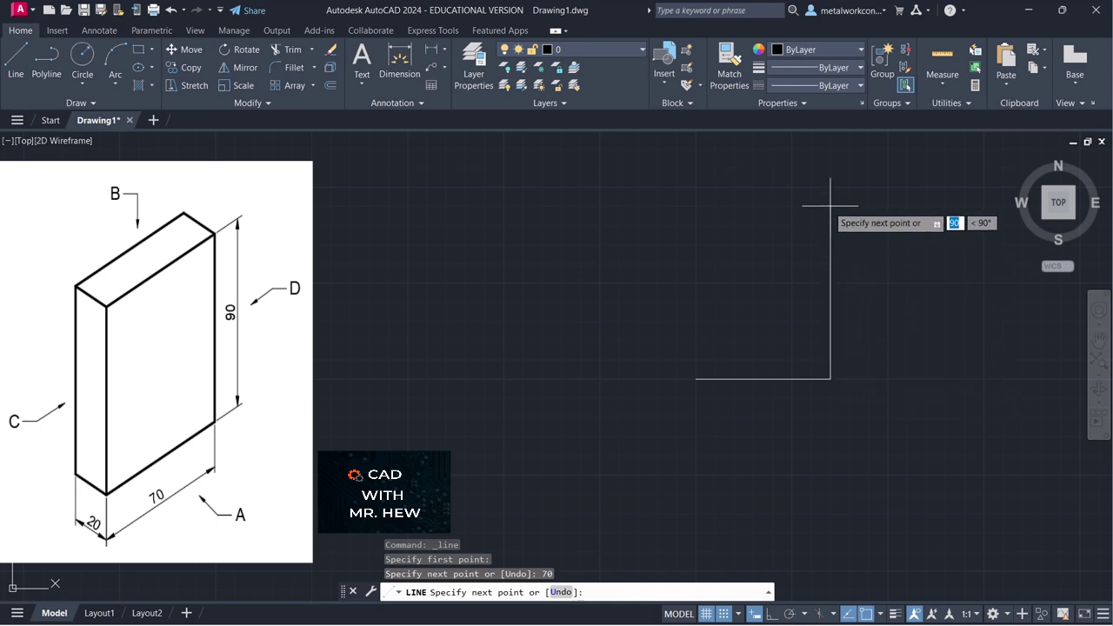
pyautogui.write('90')
pyautogui.press('Return')
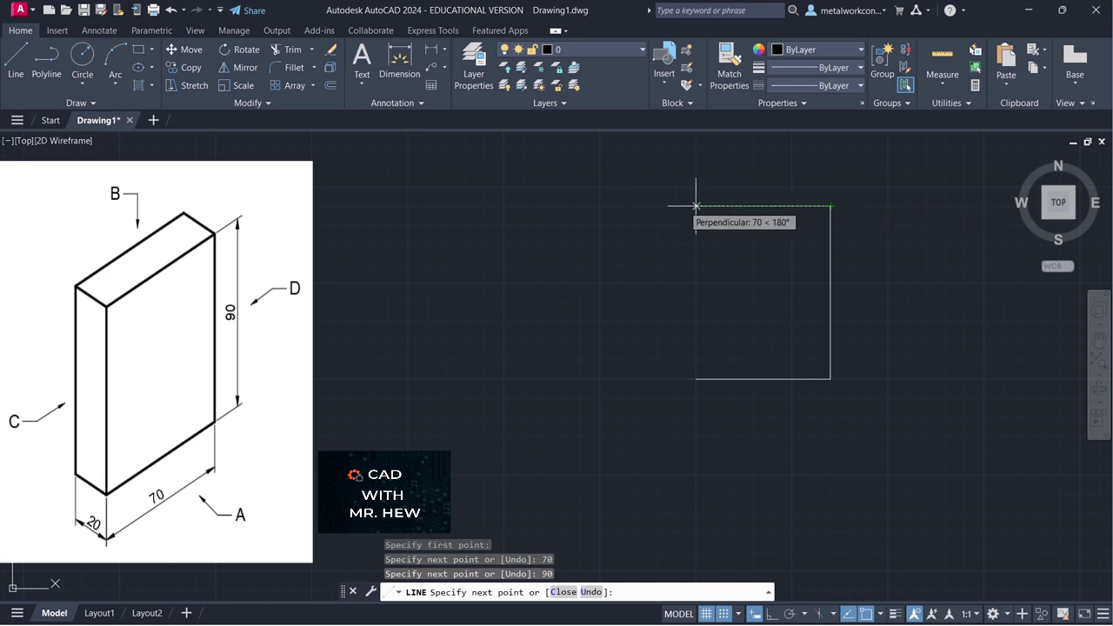
pyautogui.write('7')
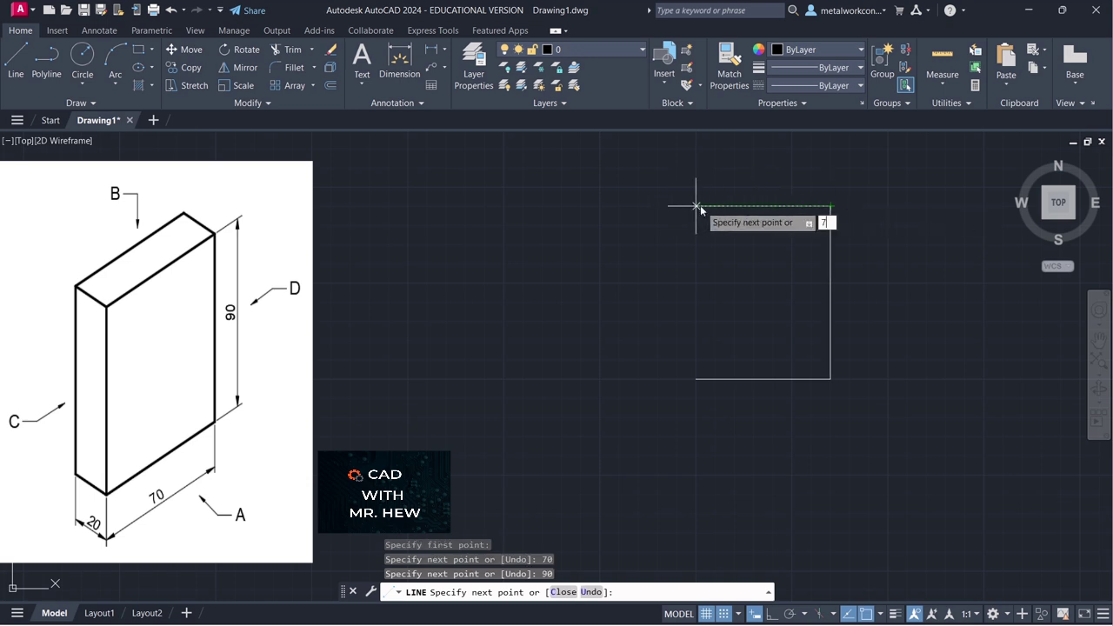
pyautogui.write('0')
pyautogui.press('Return')
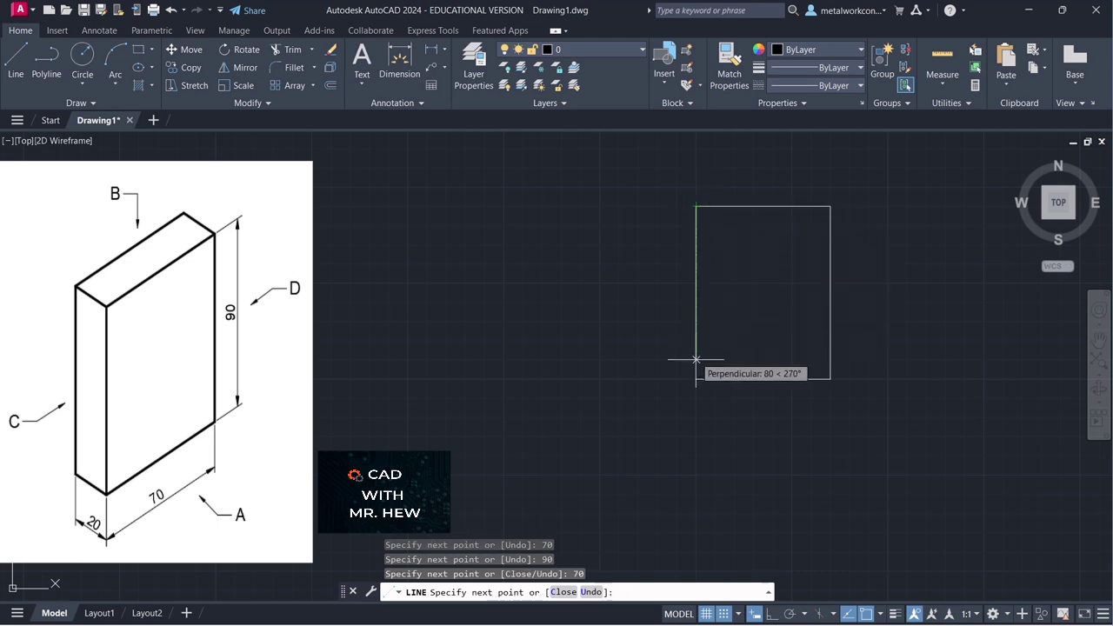
pyautogui.write('90')
pyautogui.press('Return')
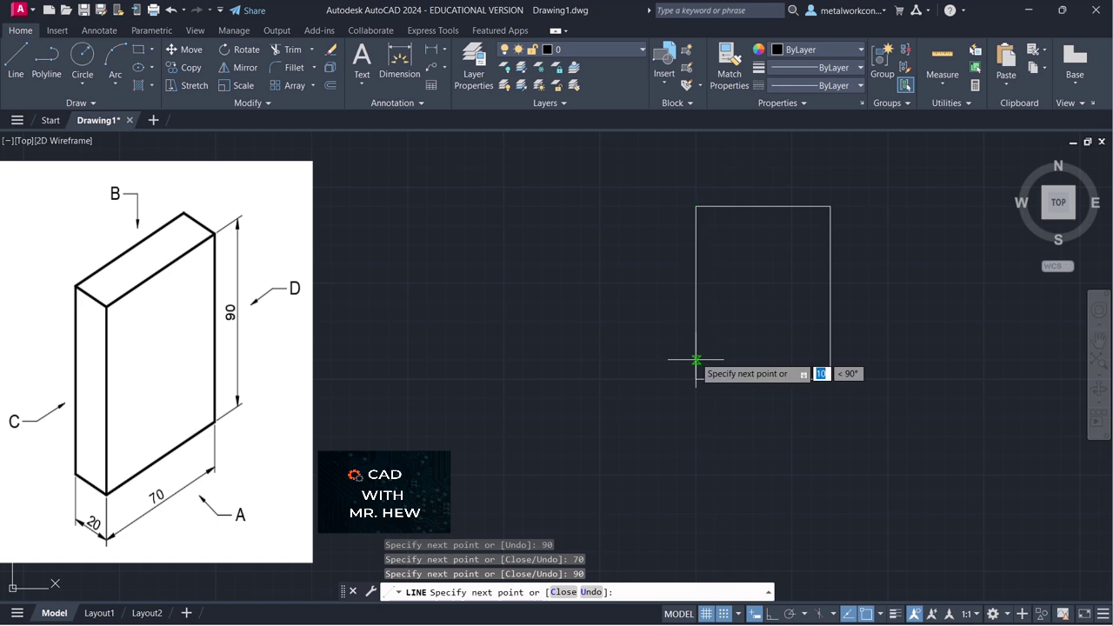
pyautogui.press('Return')
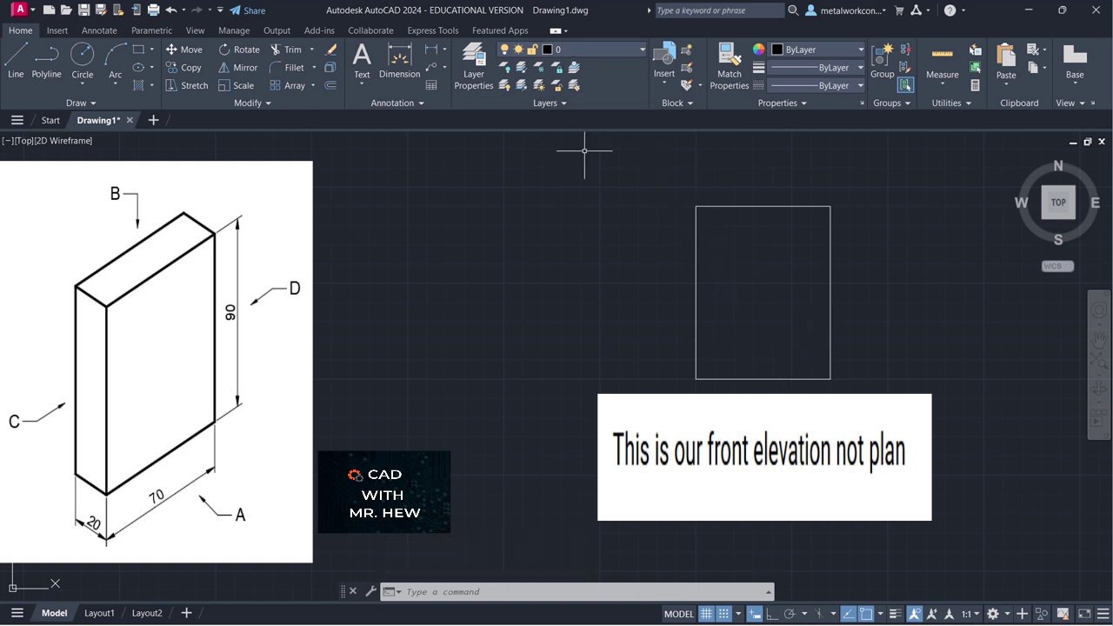
# Add the single-line text FRONT ELEVATION below the rectangle with height 6 and rotation 0
pyautogui.click(363, 84)
pyautogui.click(370, 137)
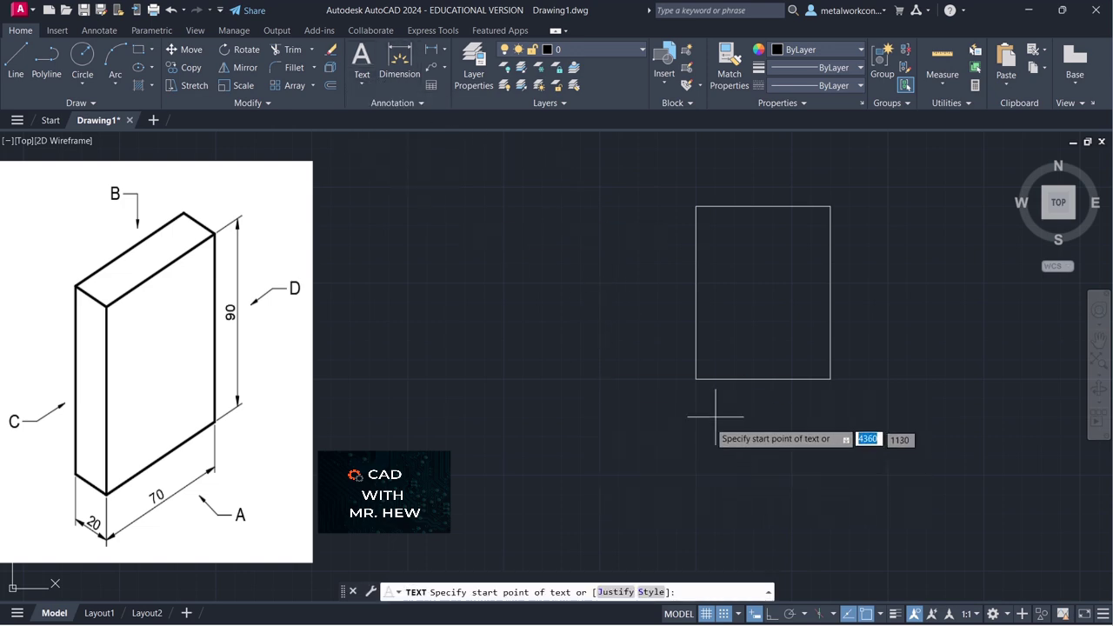
pyautogui.click(696, 417)
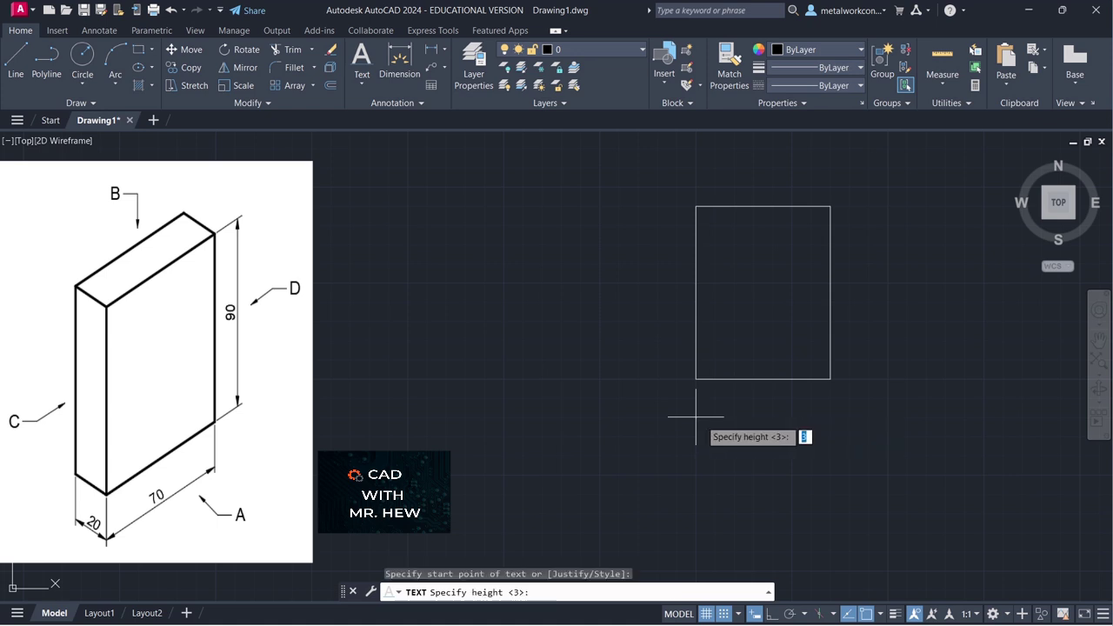
pyautogui.write('6')
pyautogui.press('Return')
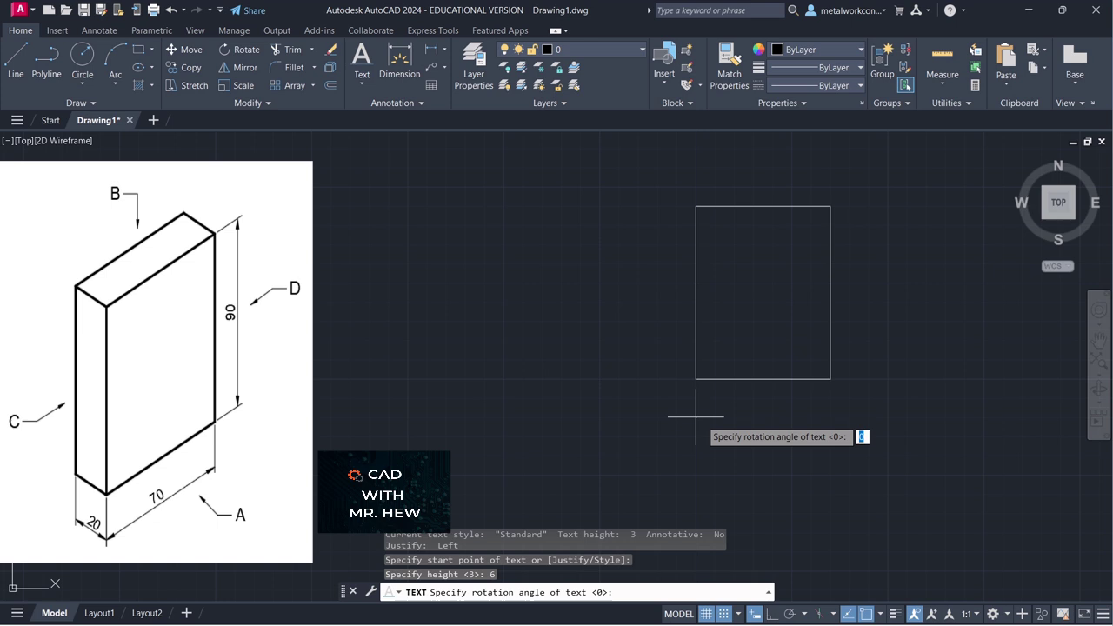
pyautogui.press('Return')
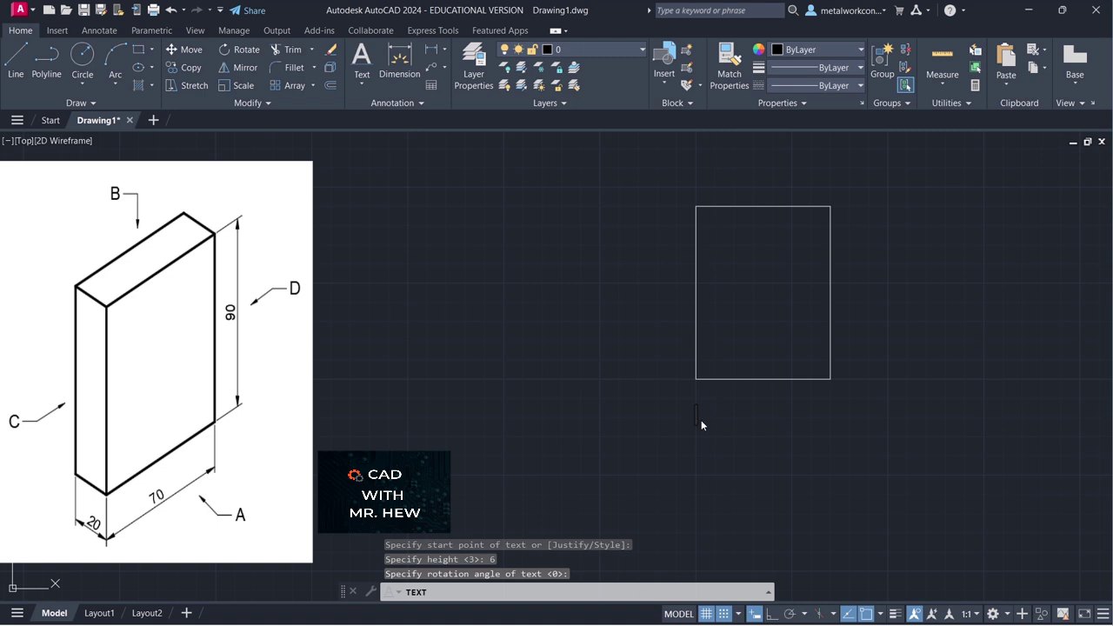
pyautogui.write('FRONT ELEVATION')
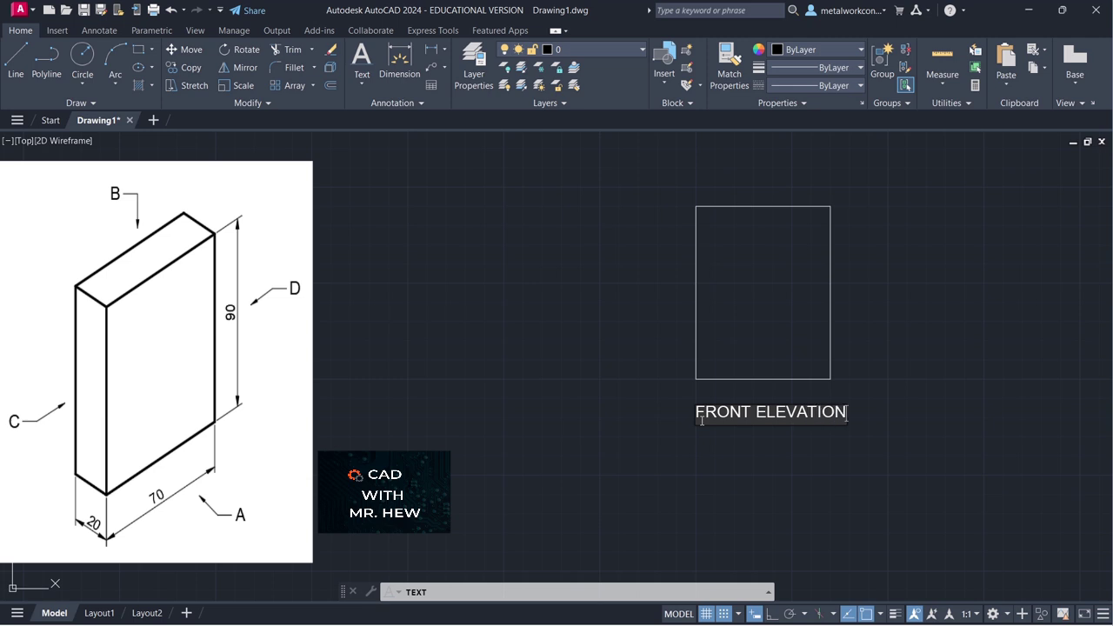
pyautogui.click(742, 446)
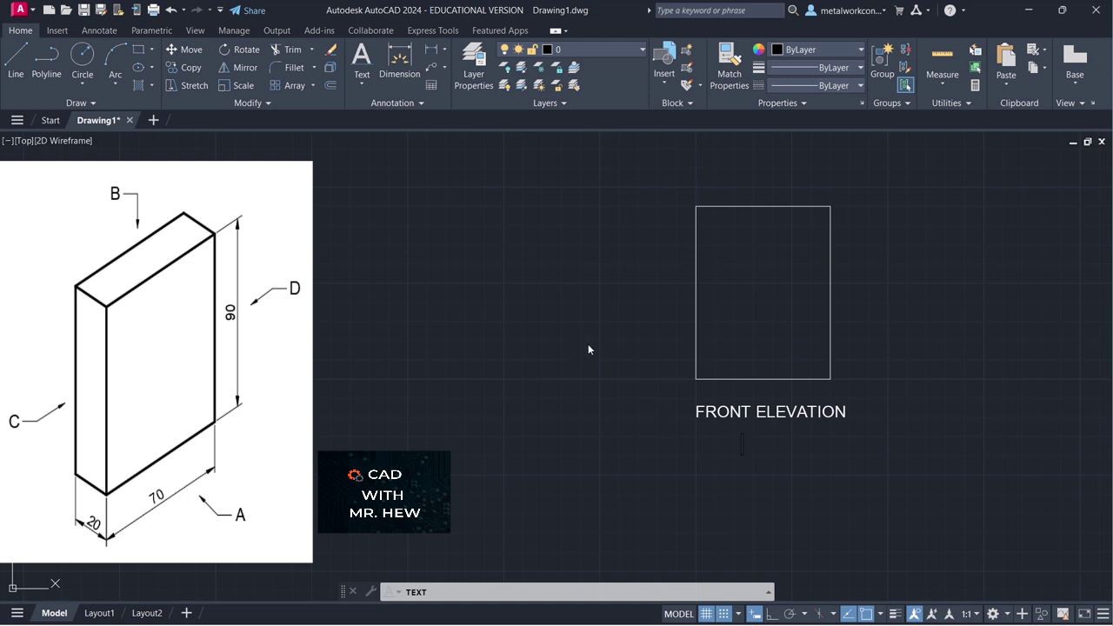
pyautogui.press('Return')
# Draw a closed rectangle of lines 70 wide and 20 high below the FRONT ELEVATION label, aligned with the front elevation's left edge
pyautogui.click(16, 61)
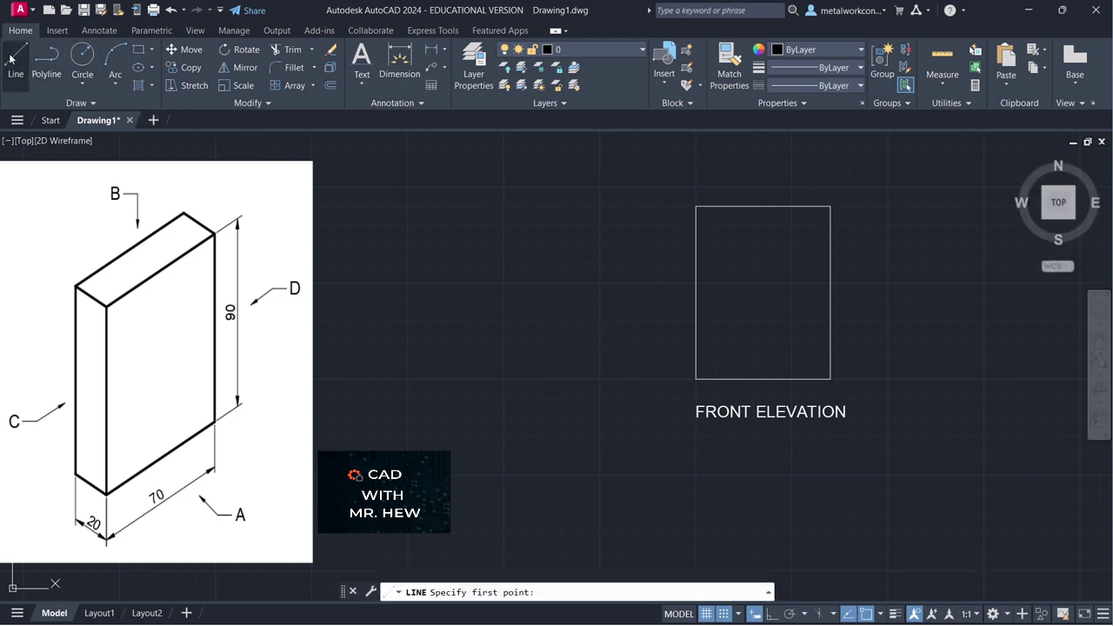
pyautogui.click(696, 455)
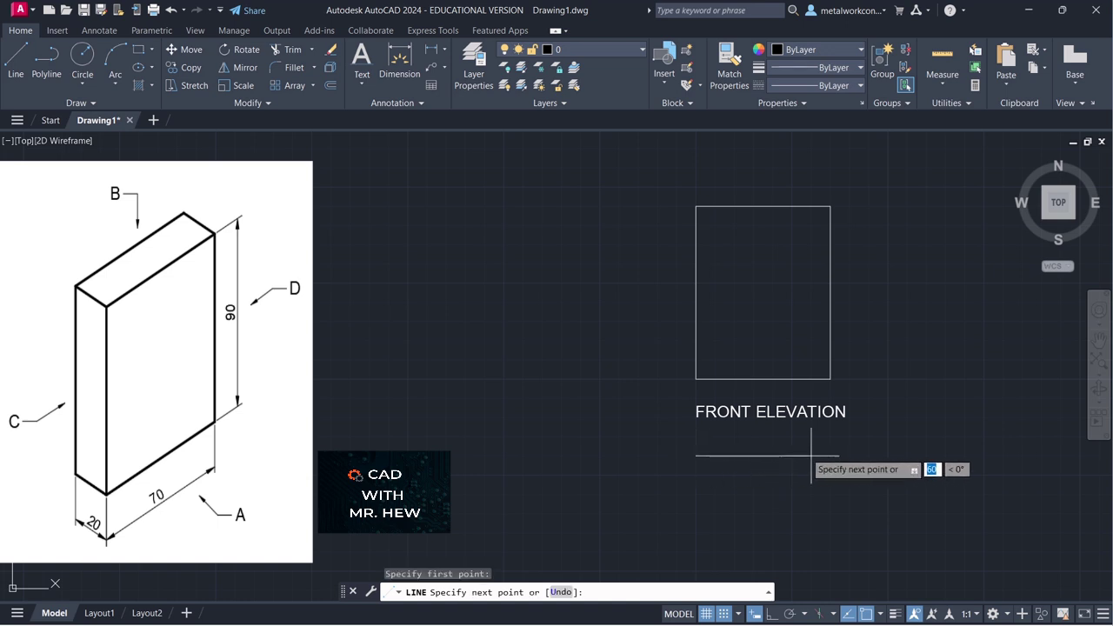
pyautogui.write('7')
pyautogui.press('Return')
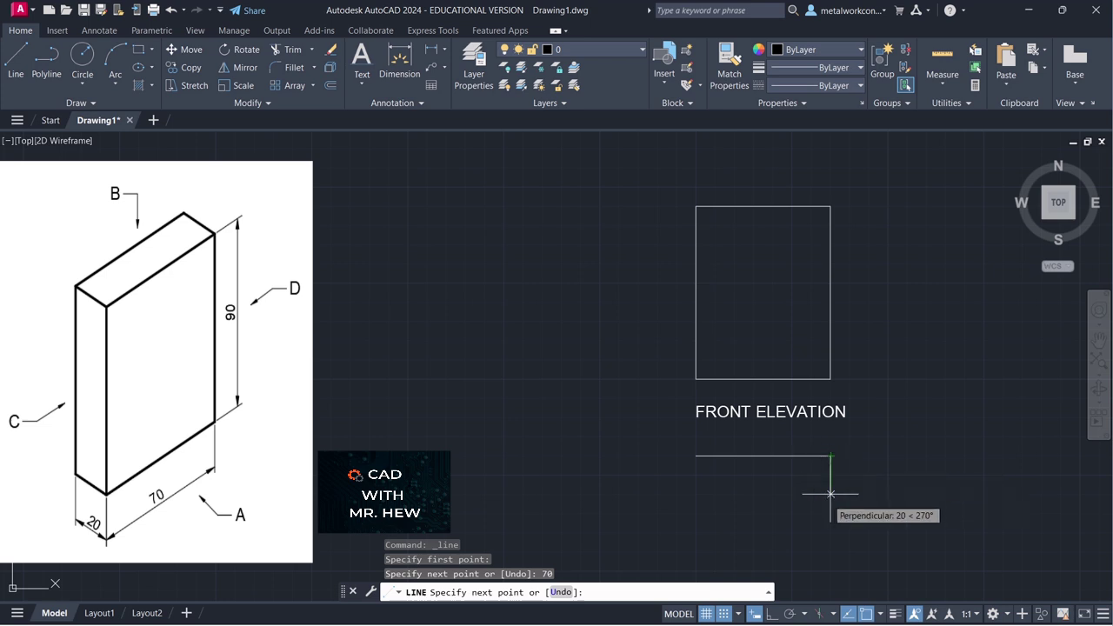
pyautogui.write('2')
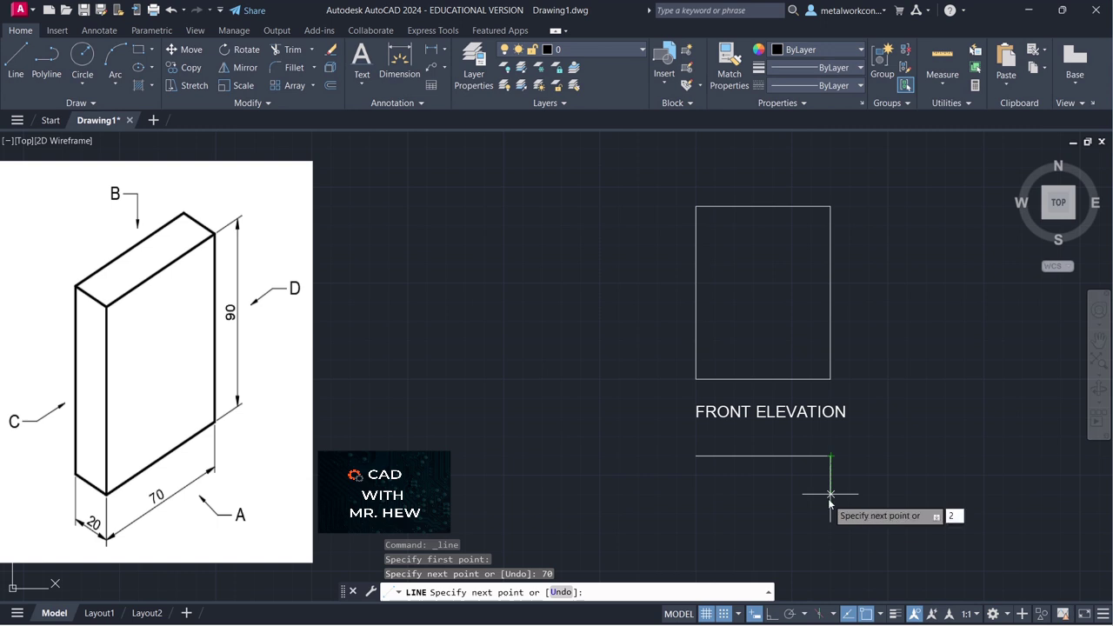
pyautogui.write('0')
pyautogui.press('Return')
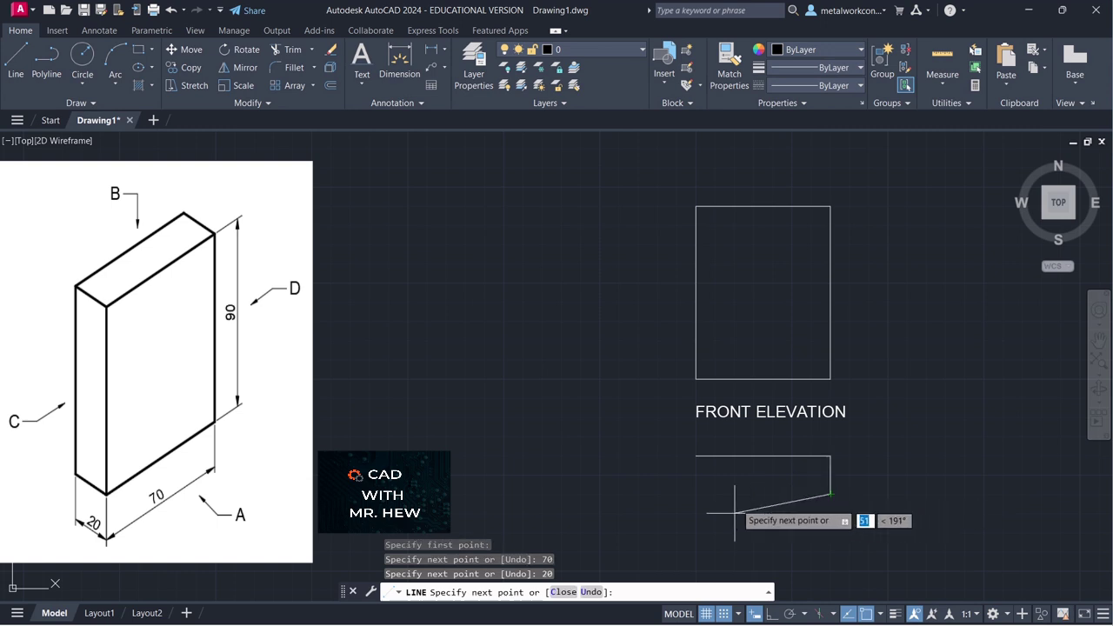
pyautogui.write('7')
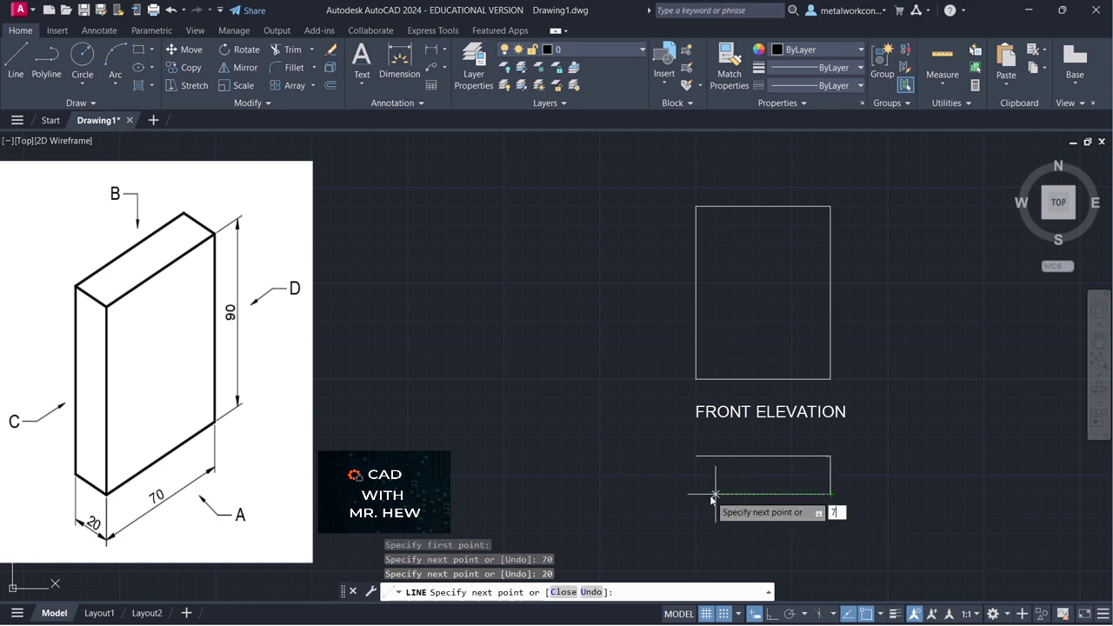
pyautogui.write('0')
pyautogui.press('Return')
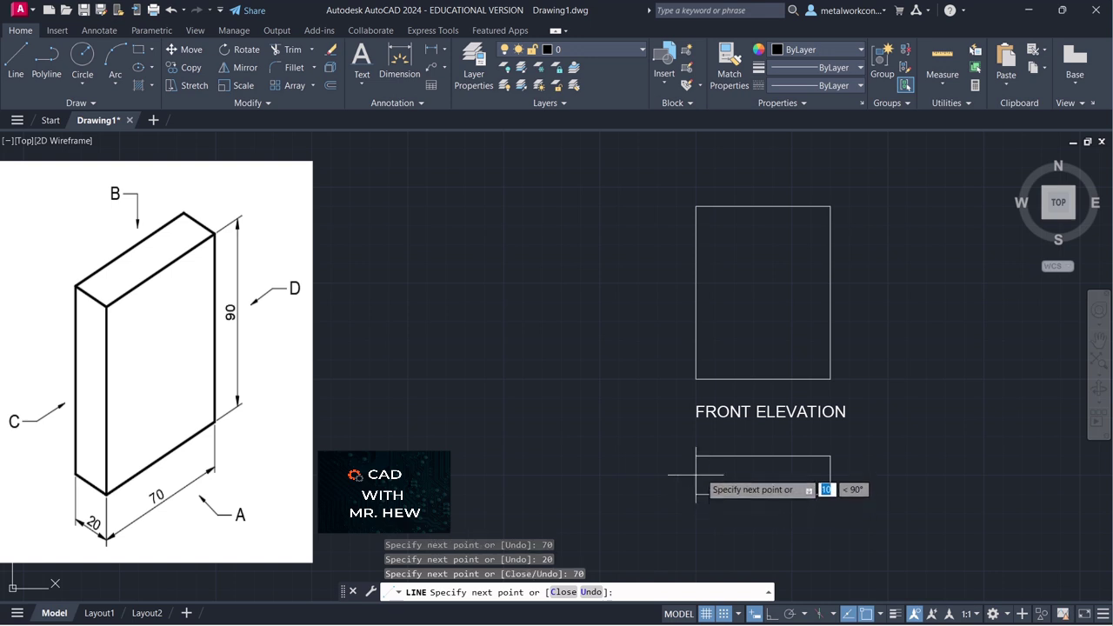
pyautogui.write('20')
pyautogui.press('Return')
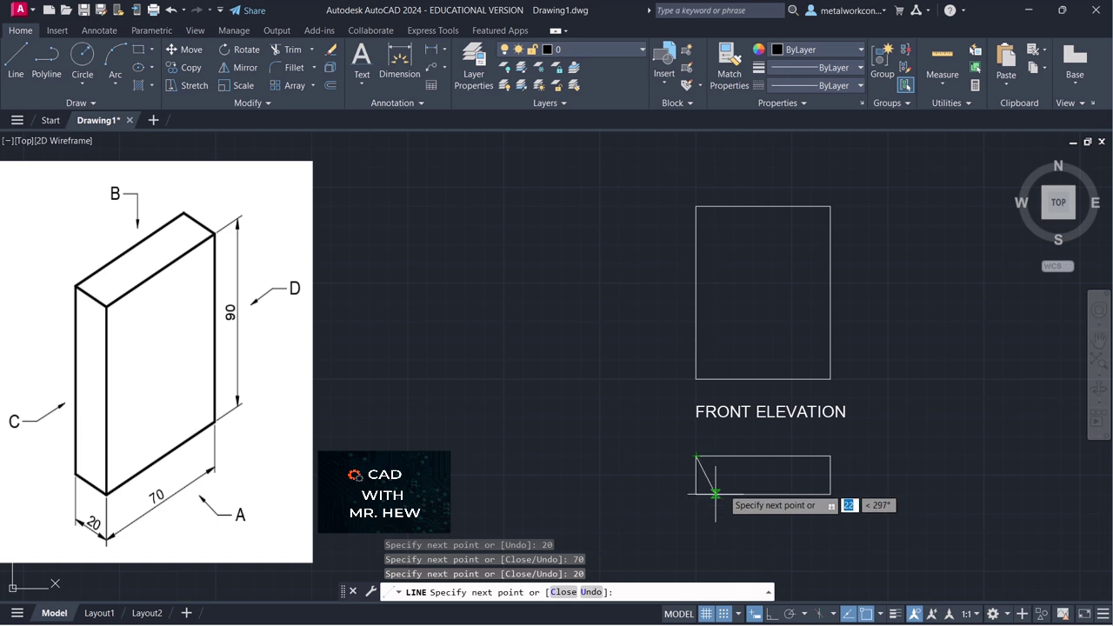
pyautogui.press('Return')
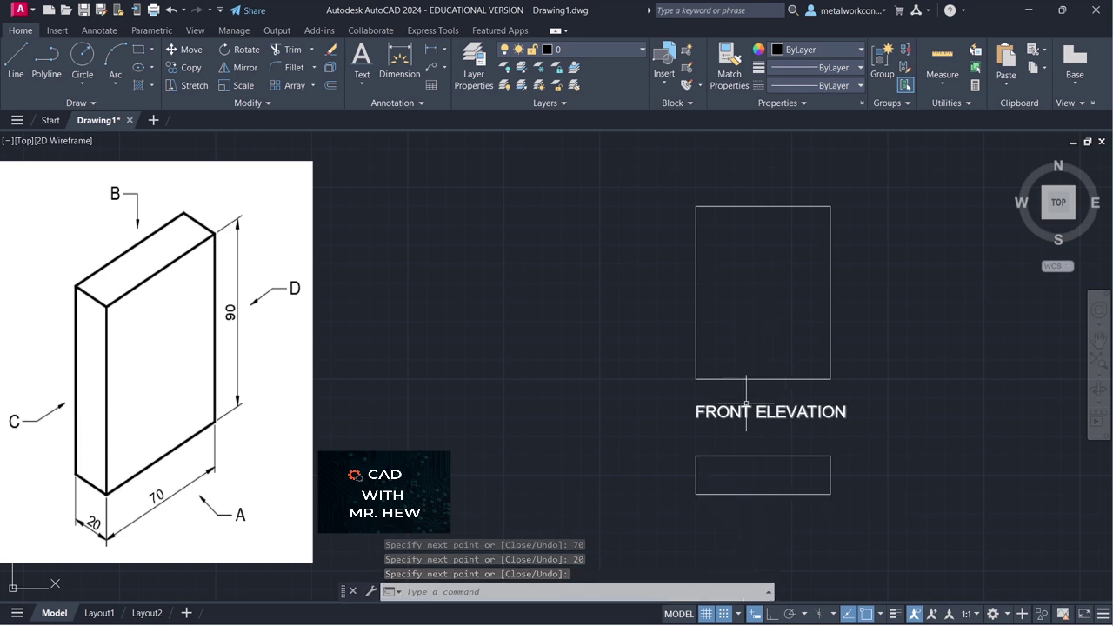
# Turn grid snap off and move the FRONT ELEVATION label closer beneath the front elevation rectangle, centred on its width
pyautogui.click(187, 52)
pyautogui.click(722, 412)
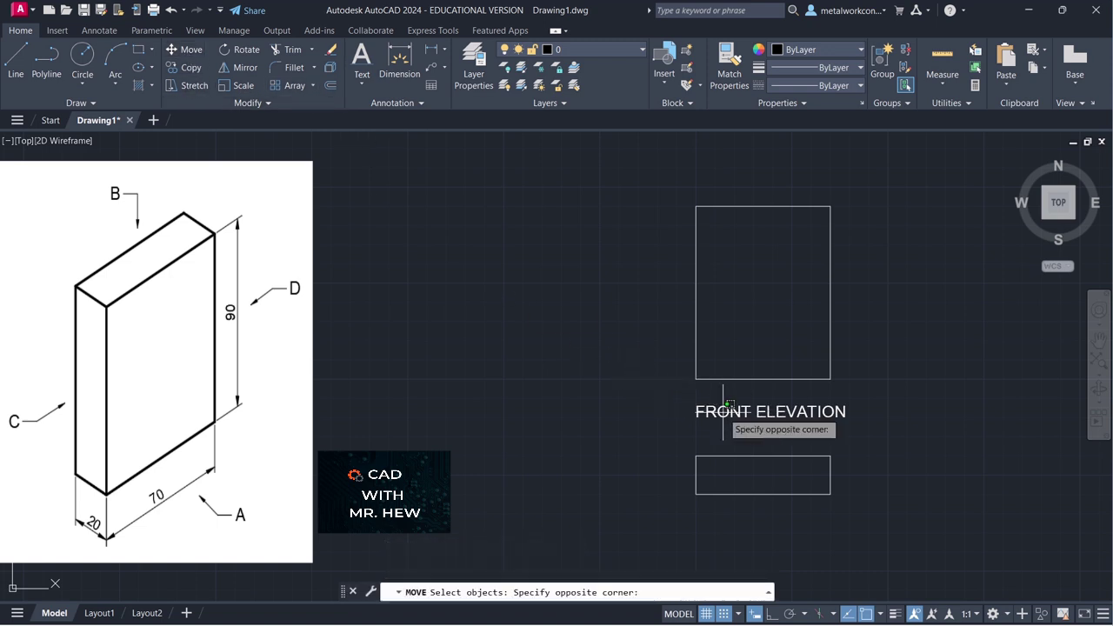
pyautogui.click(722, 412)
pyautogui.click(722, 413)
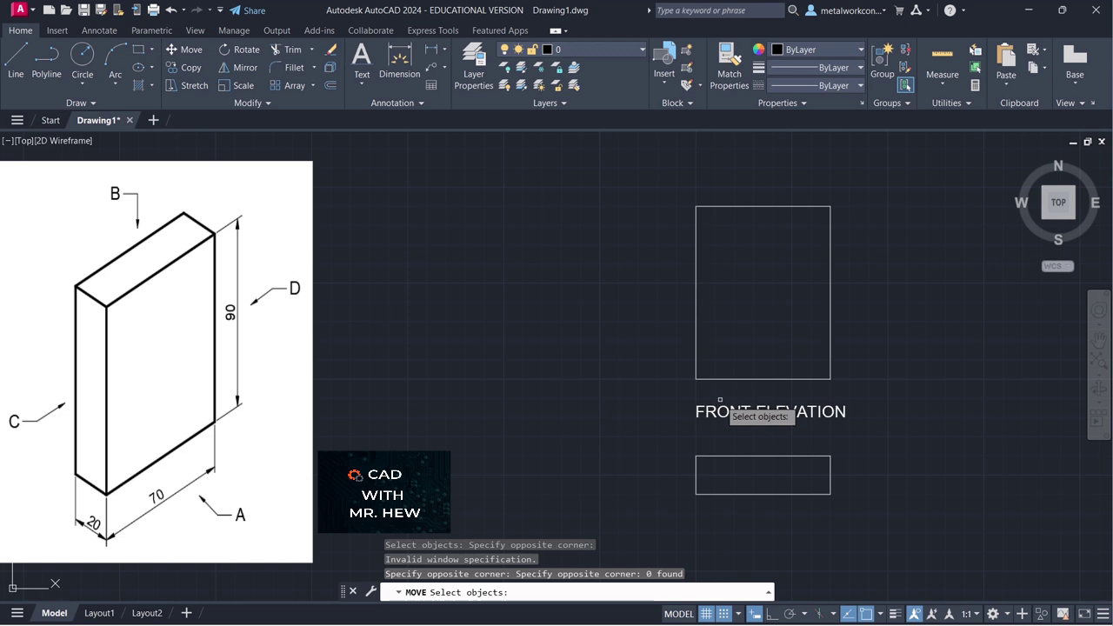
pyautogui.click(714, 413)
pyautogui.press('Return')
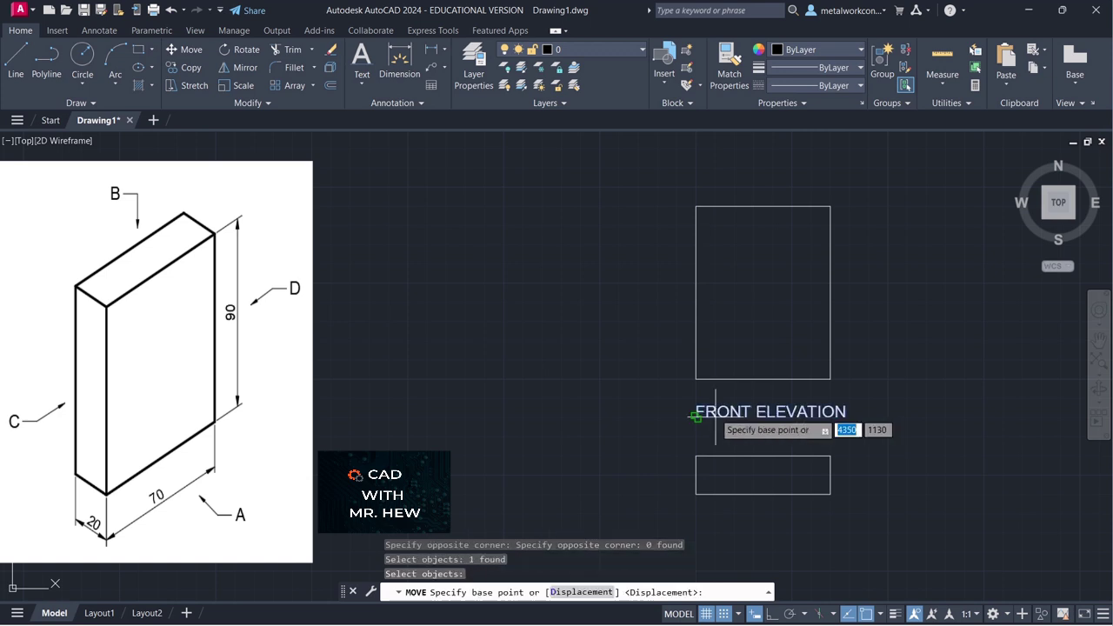
pyautogui.click(696, 417)
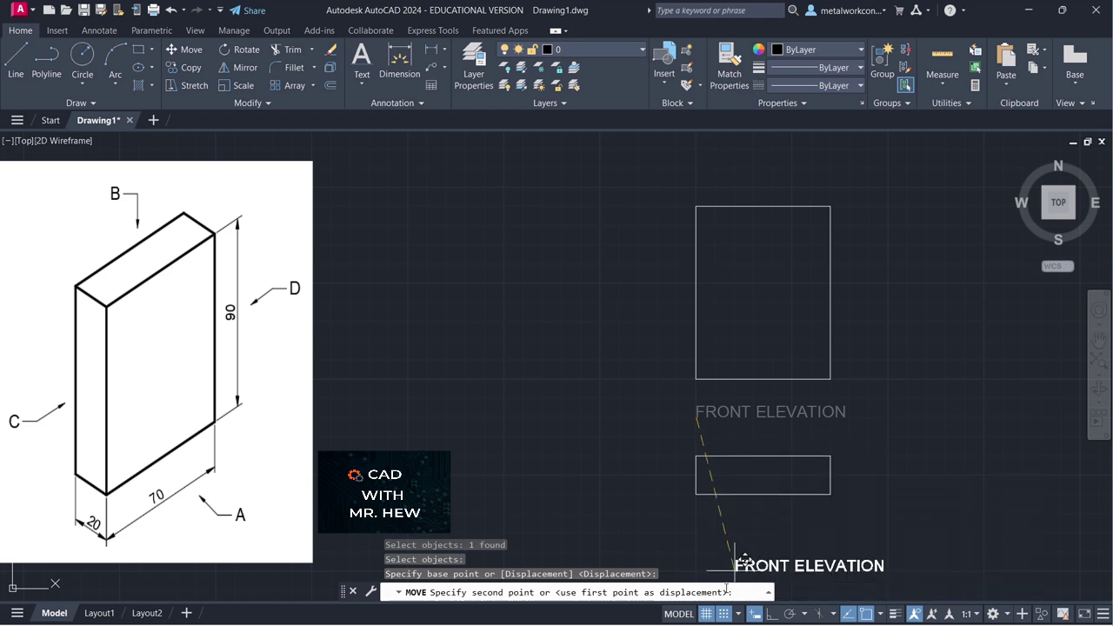
pyautogui.click(724, 614)
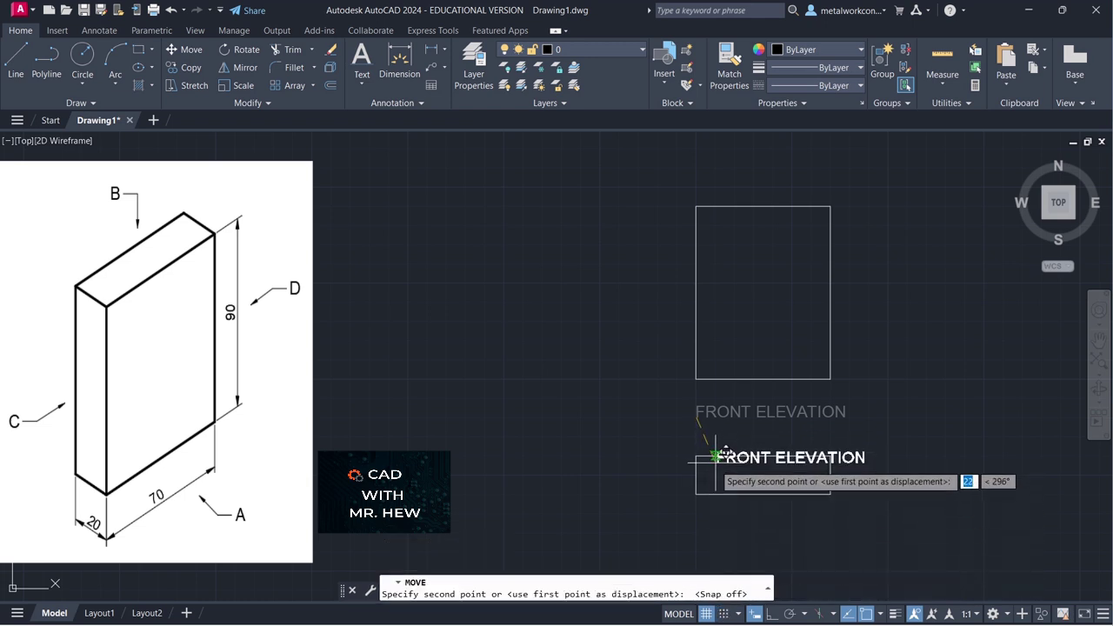
pyautogui.click(686, 403)
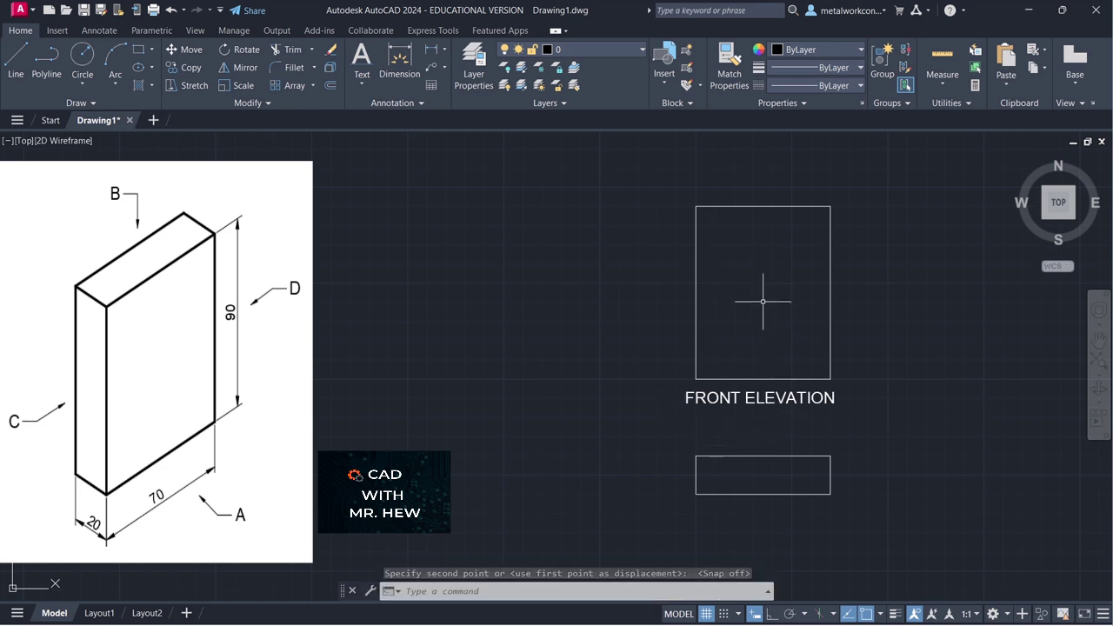
# Select the four outline edges of the front elevation and the upper edge of the 70 × 20 rectangle
pyautogui.click(791, 379)
pyautogui.click(831, 280)
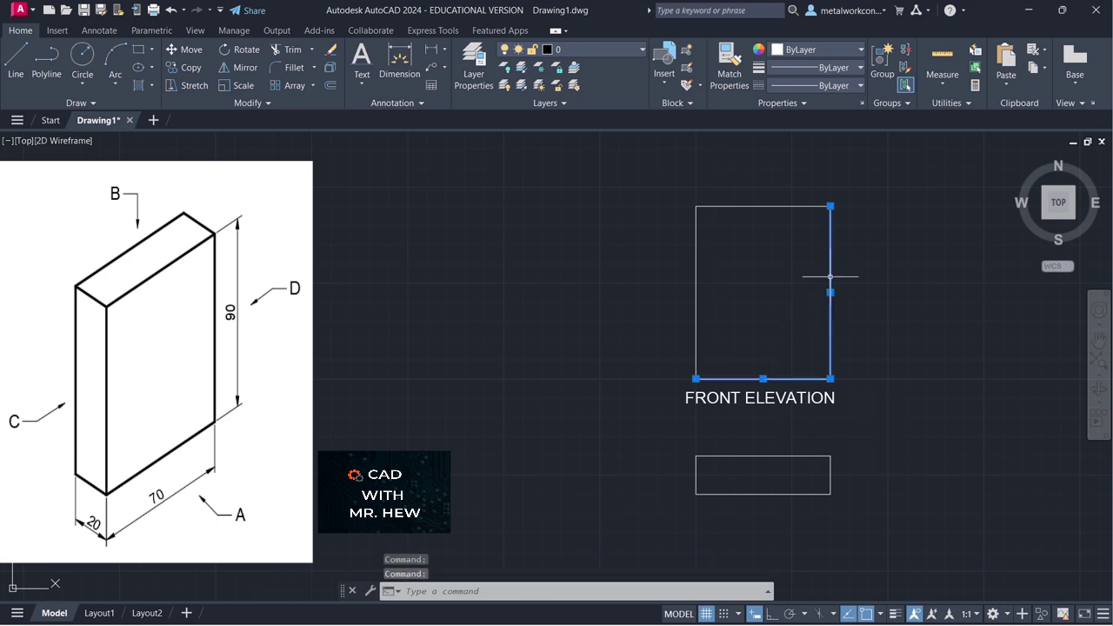
pyautogui.click(780, 205)
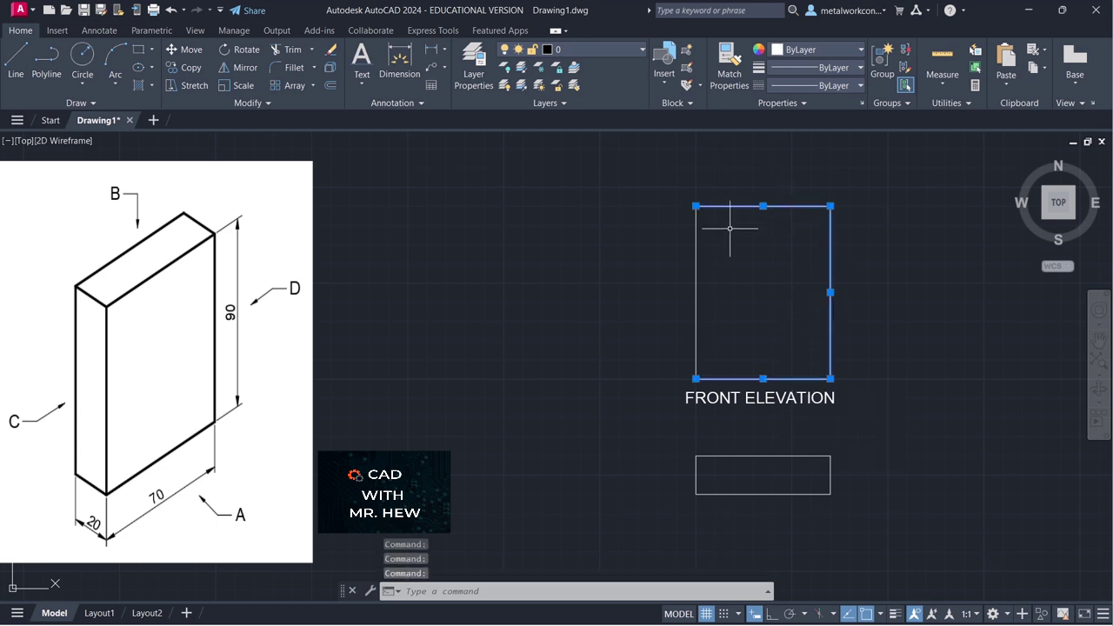
pyautogui.click(696, 266)
pyautogui.click(748, 456)
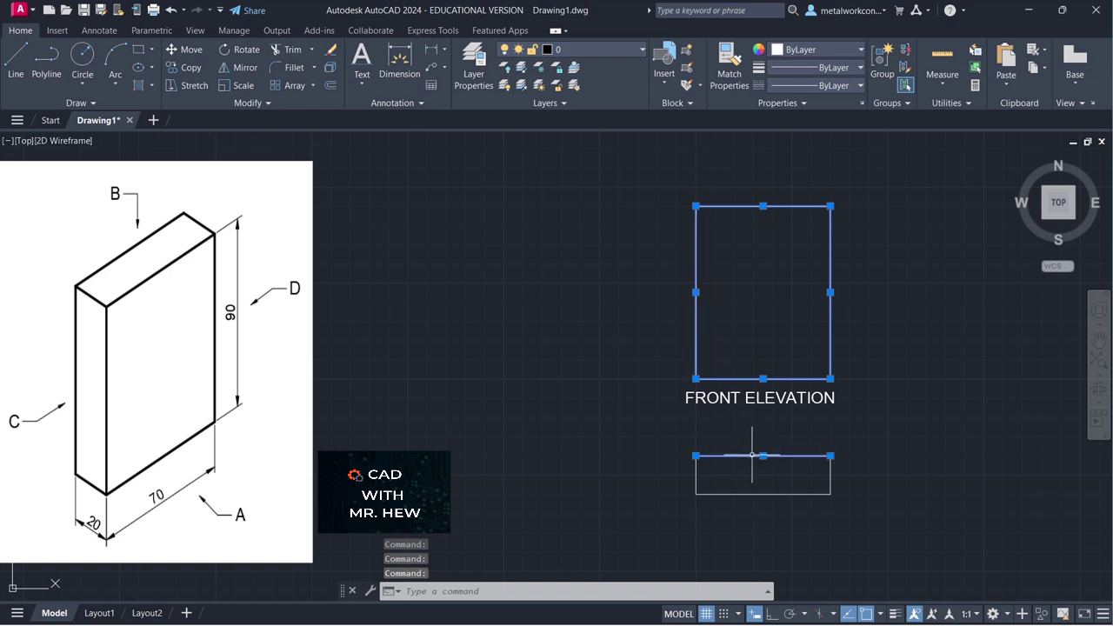
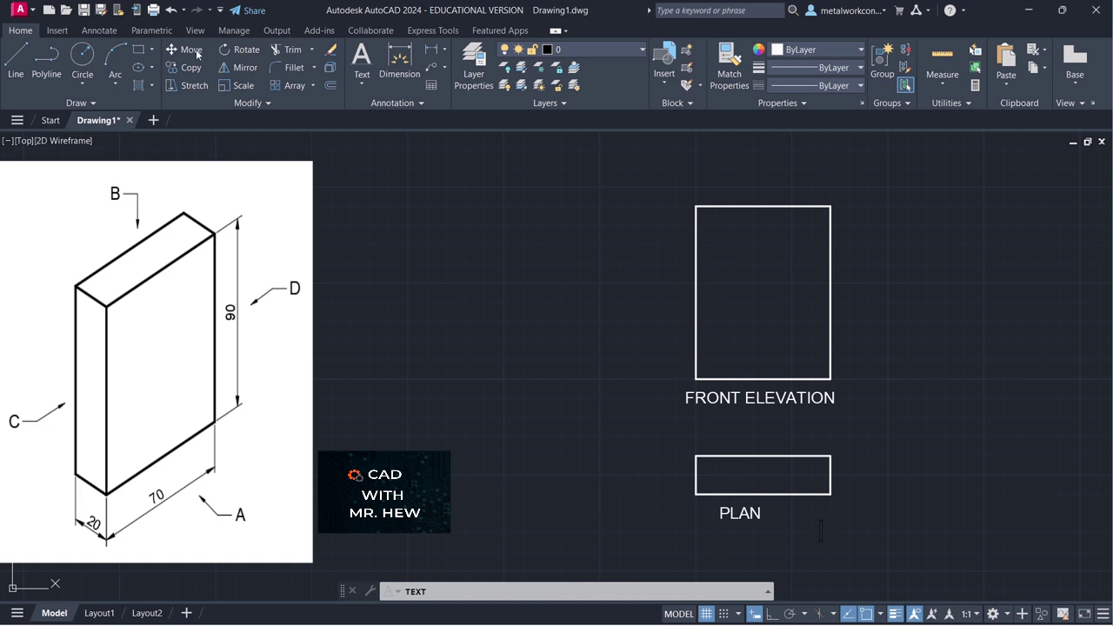
# Turn object snap off and move the PLAN label so it sits centred beneath the plan rectangle
pyautogui.write('m')
pyautogui.press('space')
pyautogui.click(740, 514)
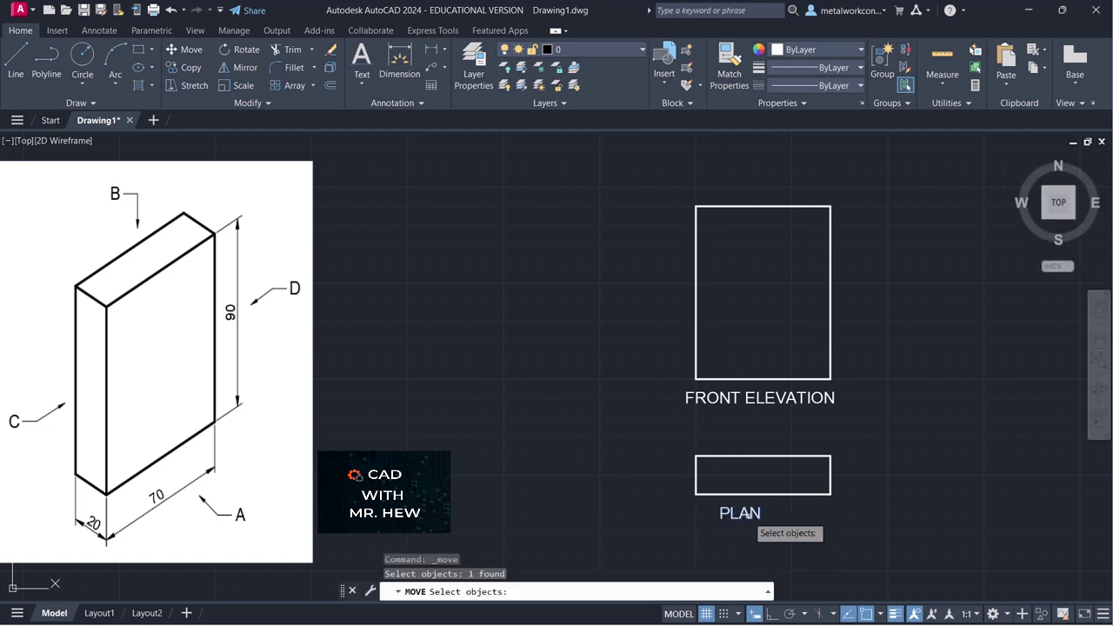
pyautogui.press('space')
pyautogui.click(720, 512)
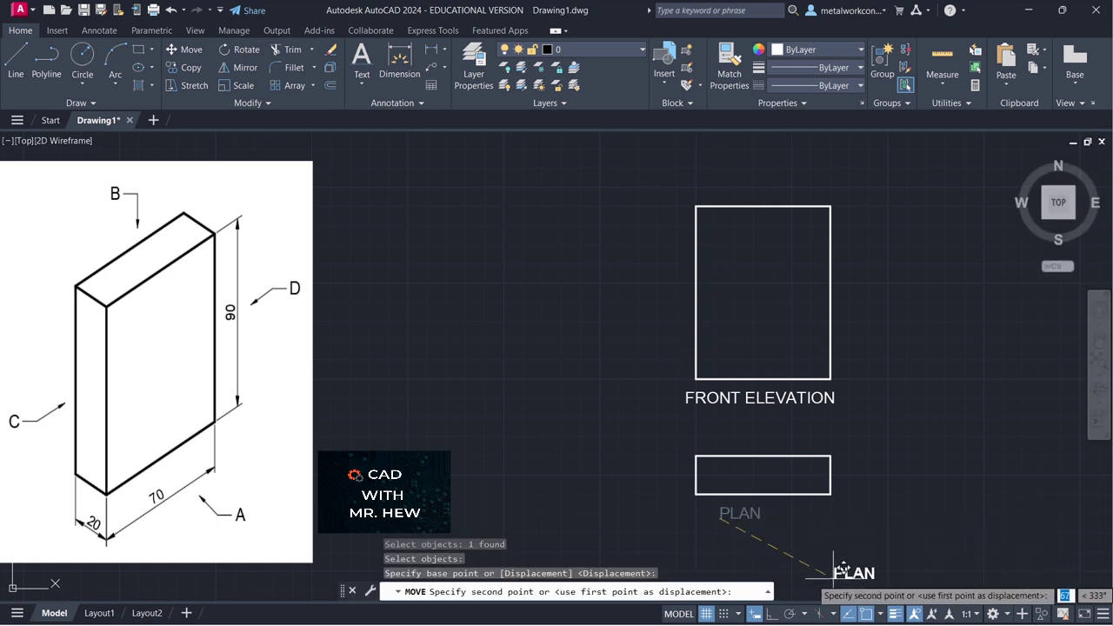
pyautogui.click(868, 615)
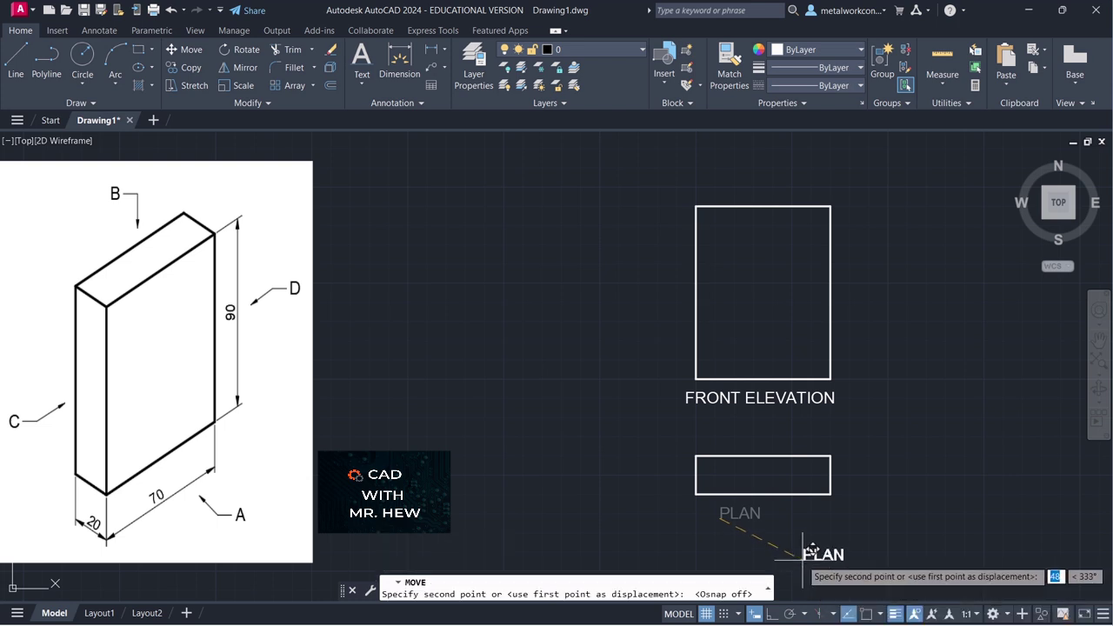
pyautogui.click(747, 513)
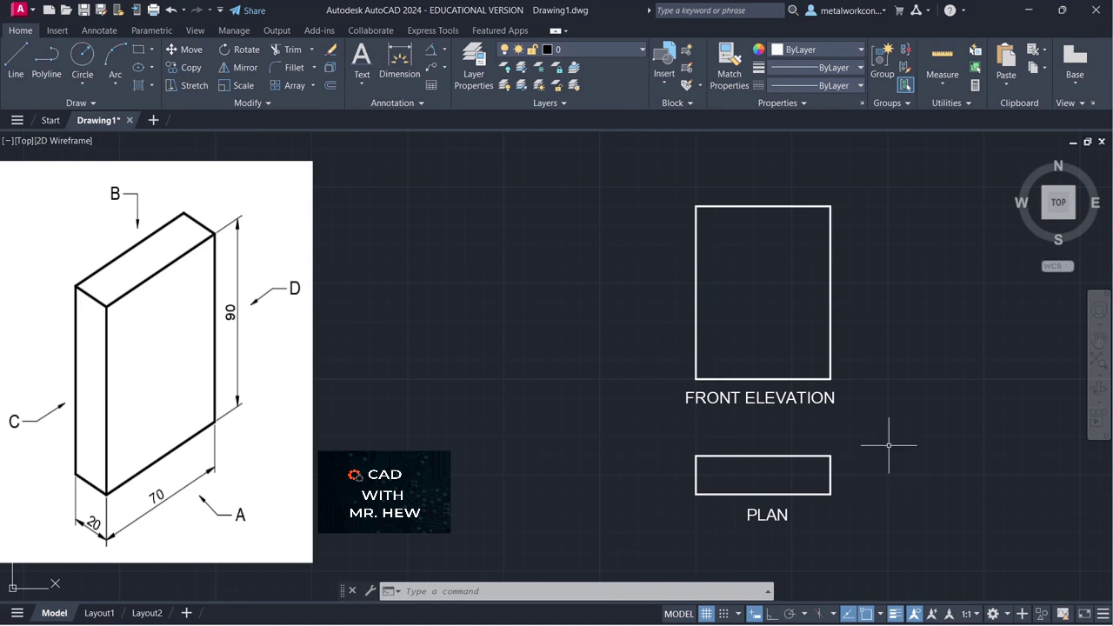
# Draw a line 110 long at 315° from the front elevation's lower-right corner
pyautogui.click(15, 59)
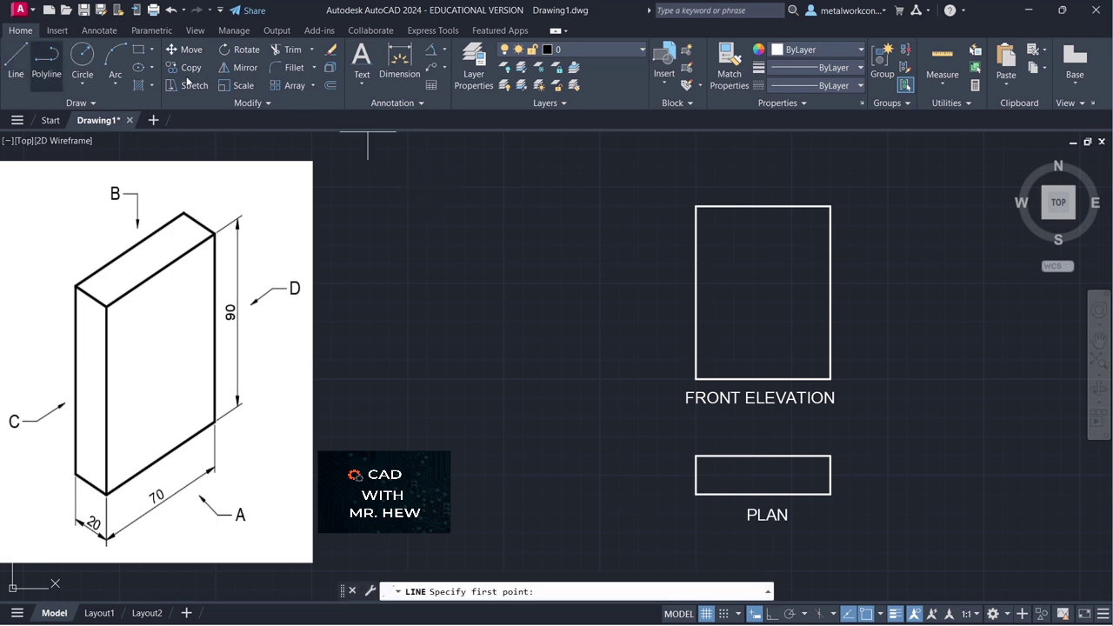
pyautogui.click(831, 379)
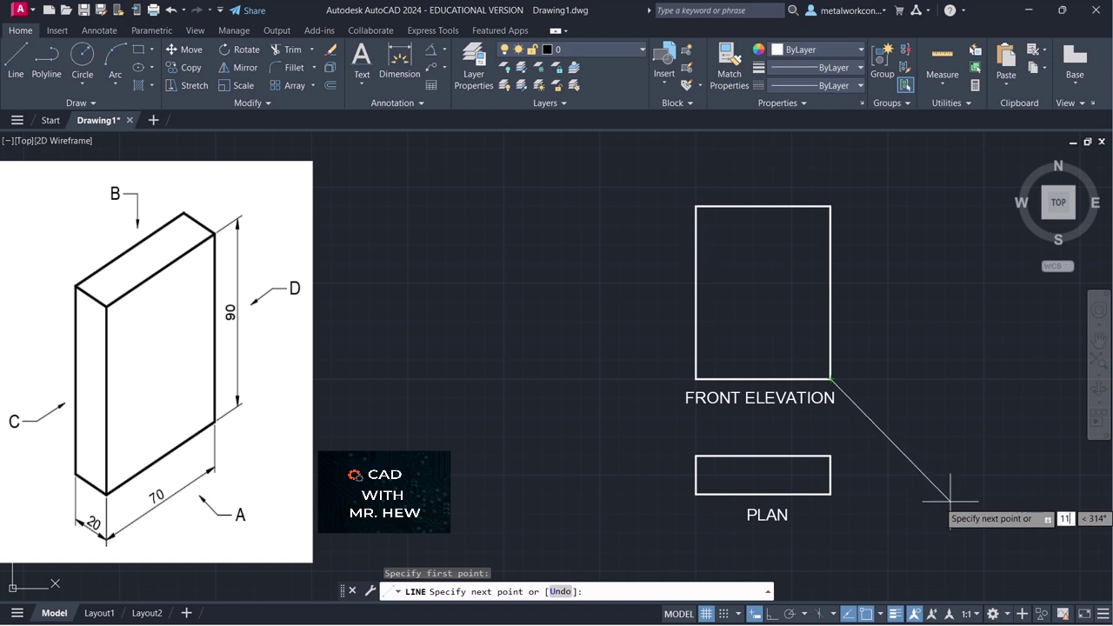
pyautogui.write('110')
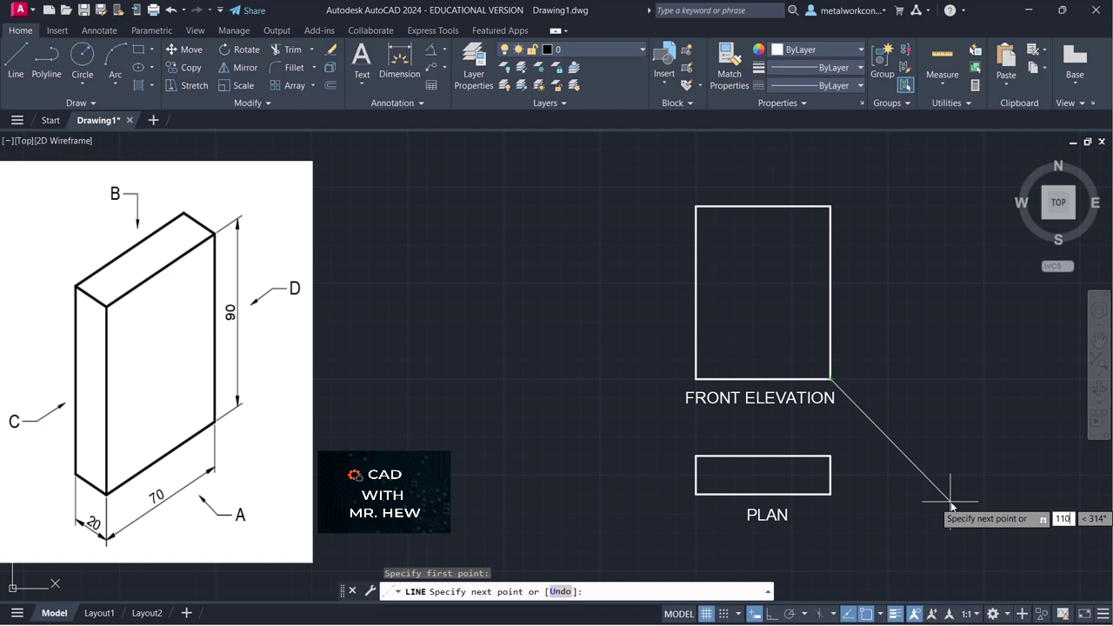
pyautogui.press('Tab')
pyautogui.write('31')
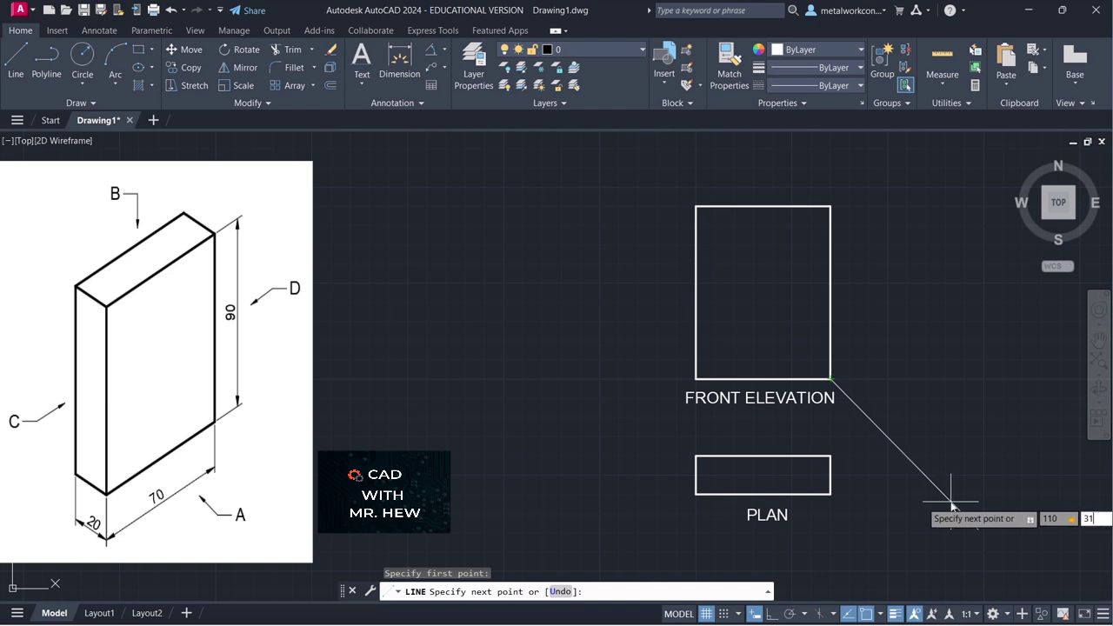
pyautogui.write('5')
pyautogui.press('Return')
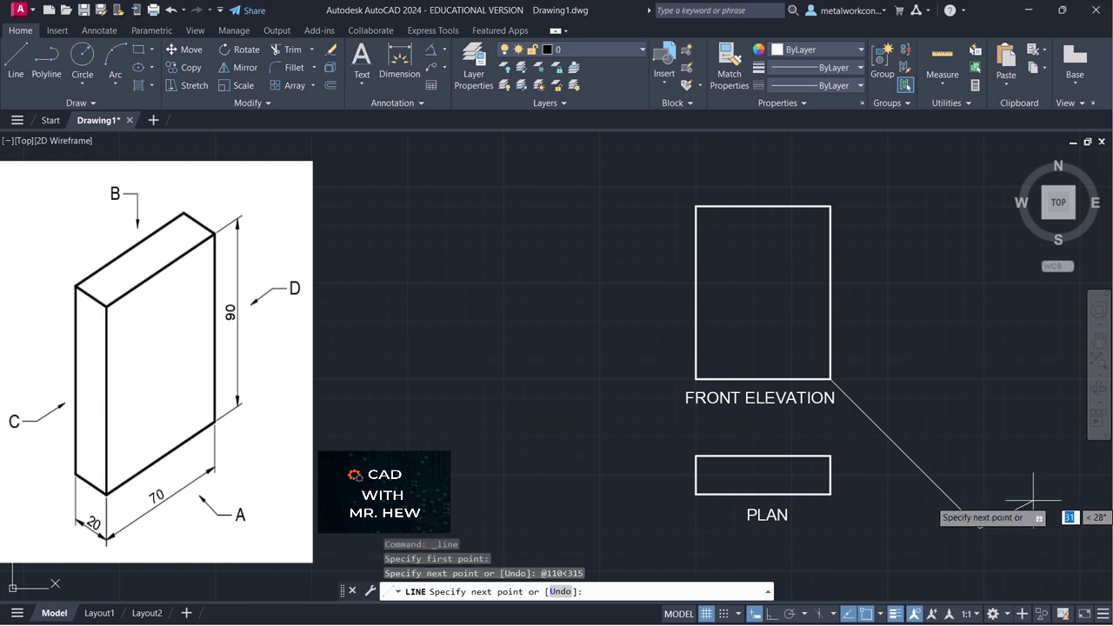
pyautogui.press('Return')
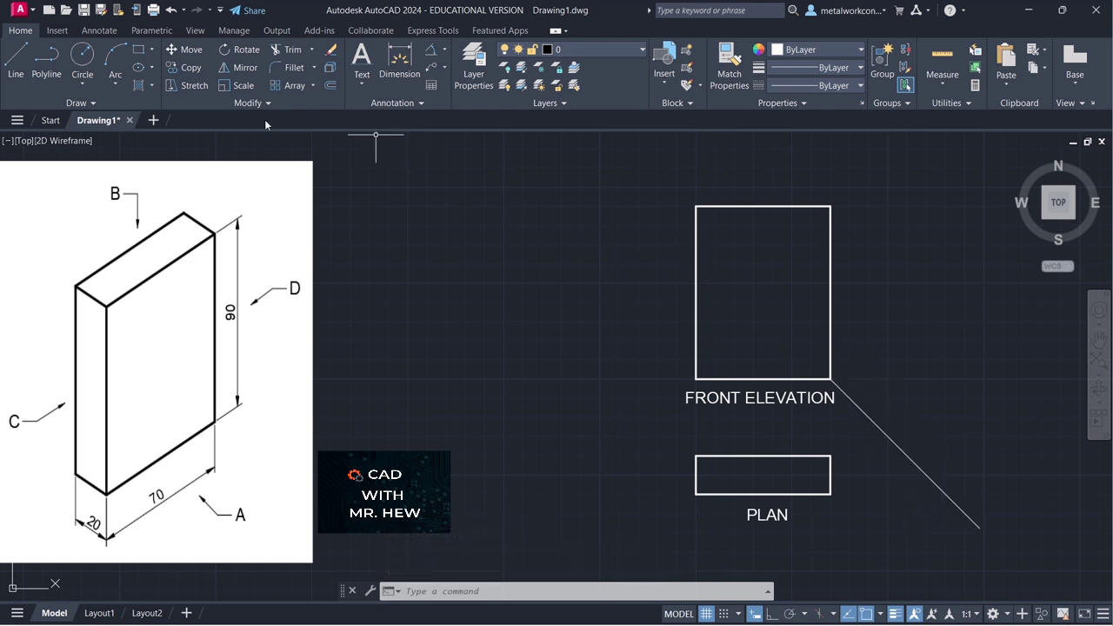
# Draw a horizontal projection line from the plan's upper-right corner past the diagonal, and turn Ortho mode on
pyautogui.click(17, 61)
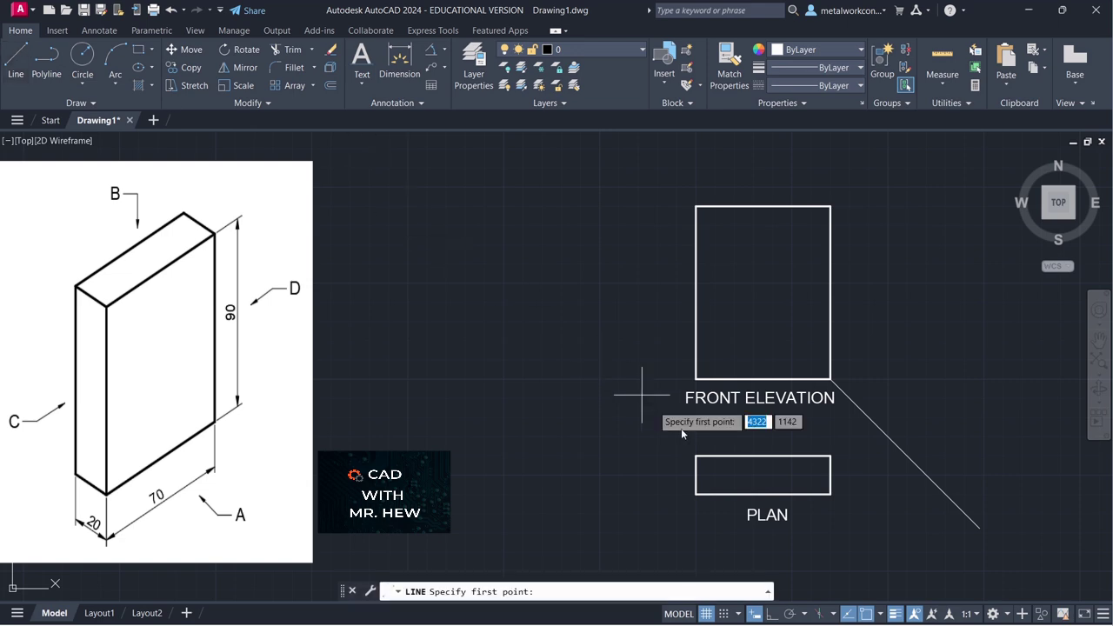
pyautogui.click(831, 456)
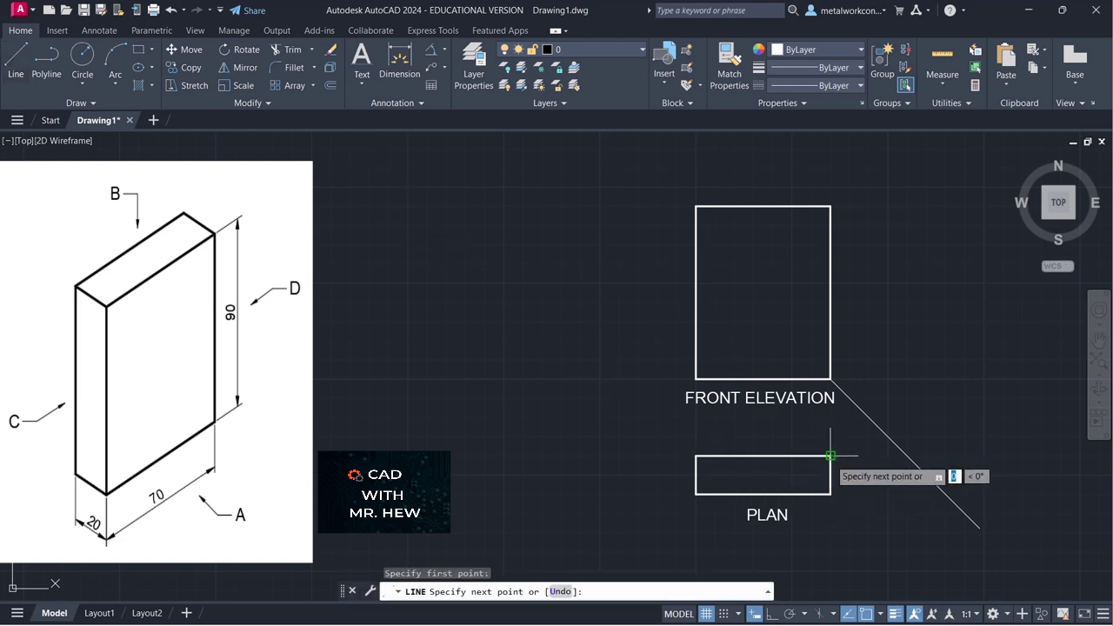
pyautogui.click(831, 456)
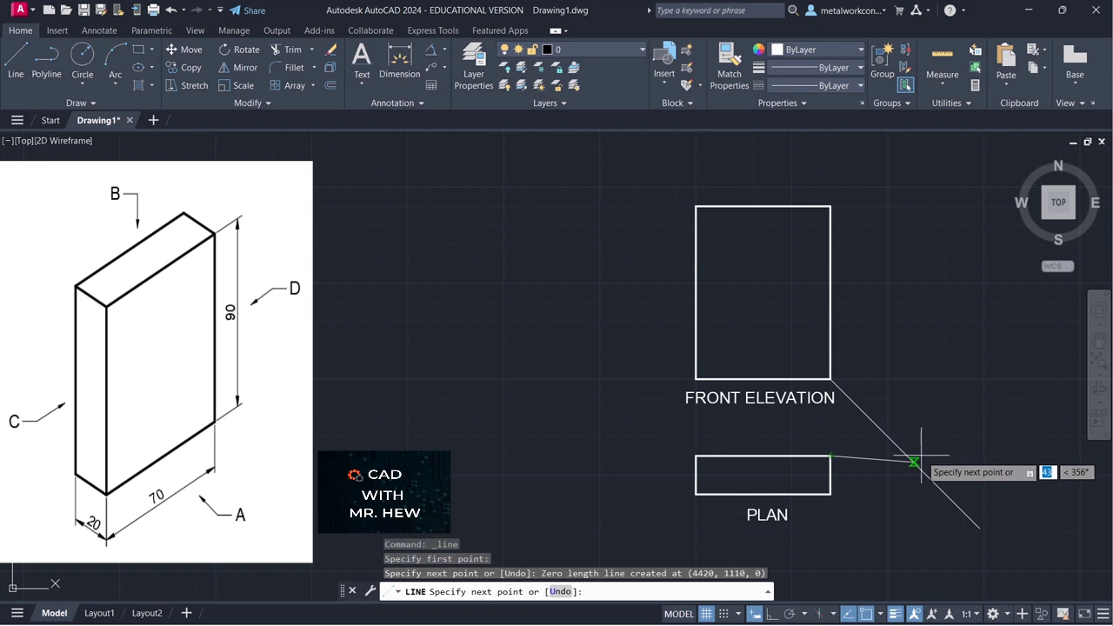
pyautogui.click(926, 455)
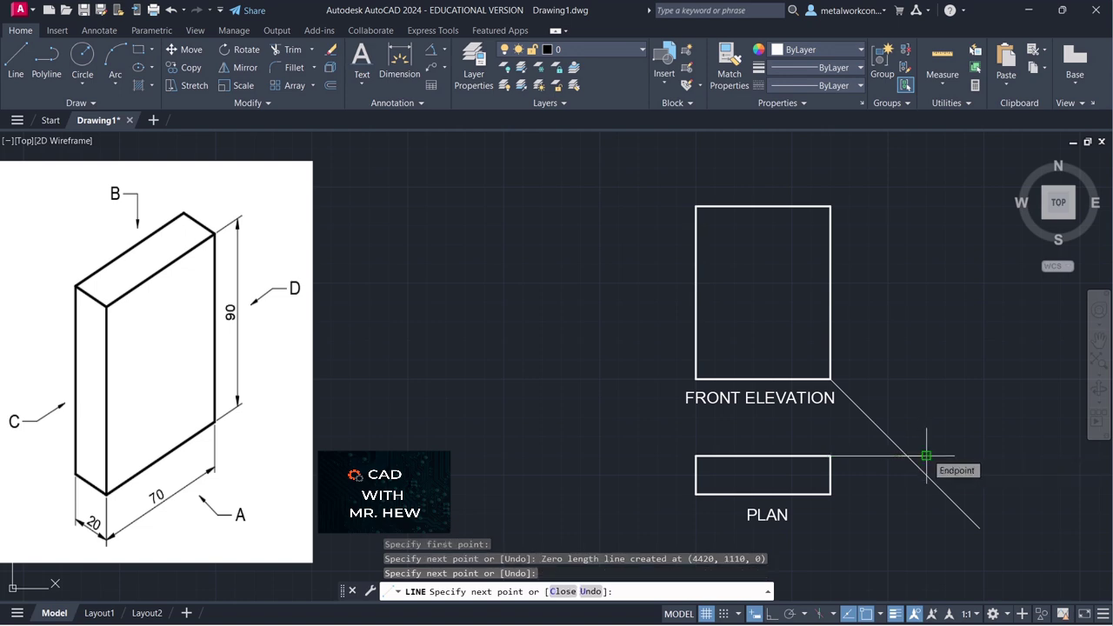
pyautogui.press('Return')
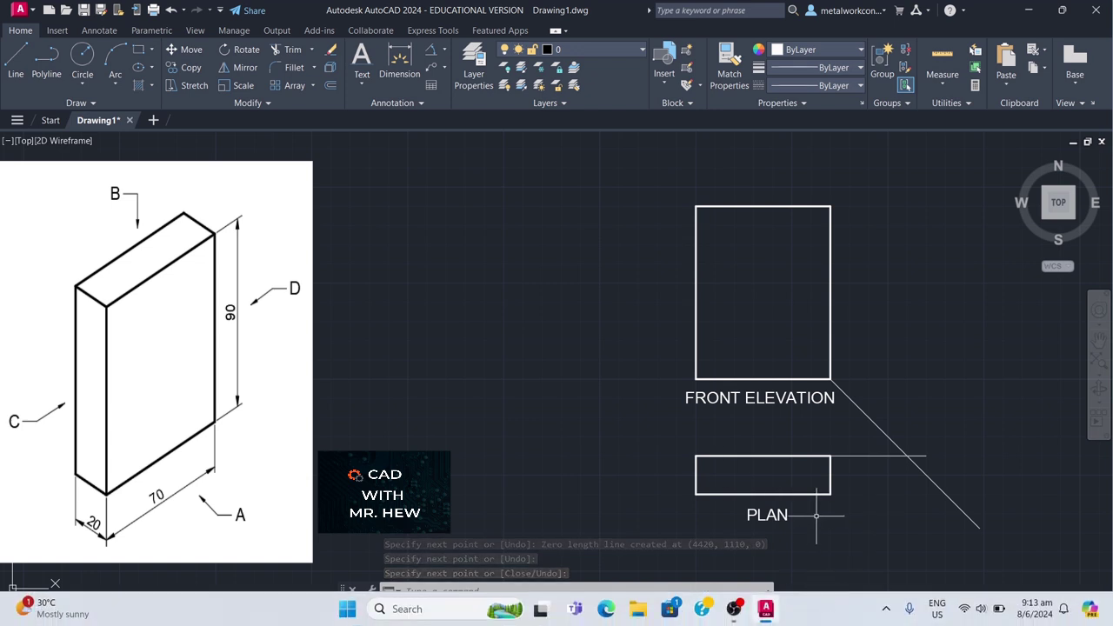
pyautogui.click(771, 615)
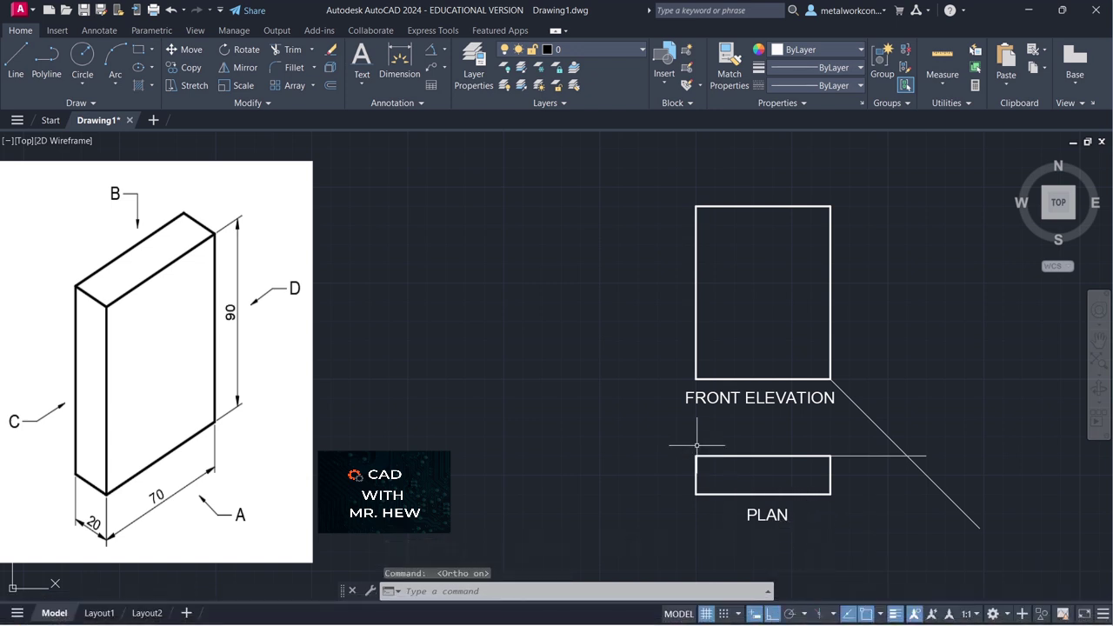
pyautogui.click(16, 59)
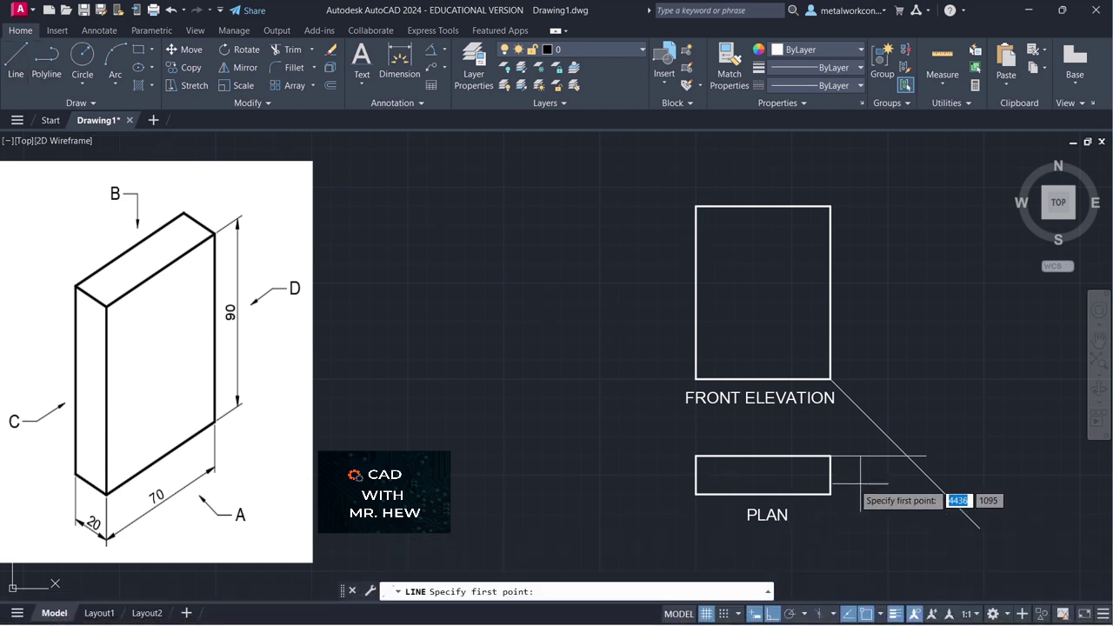
pyautogui.click(831, 494)
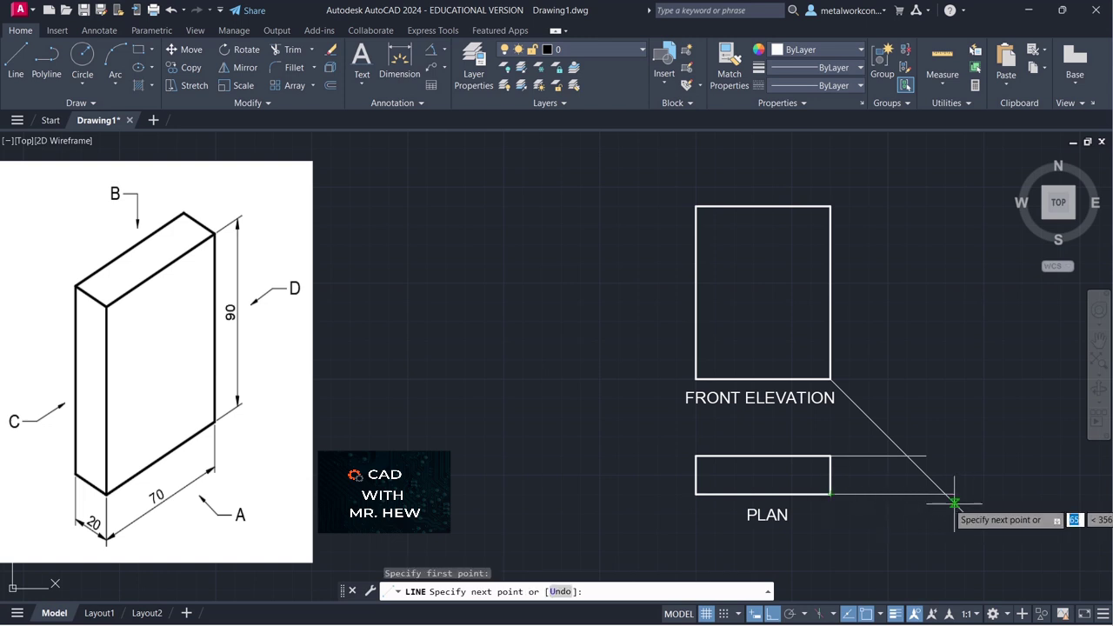
pyautogui.click(951, 497)
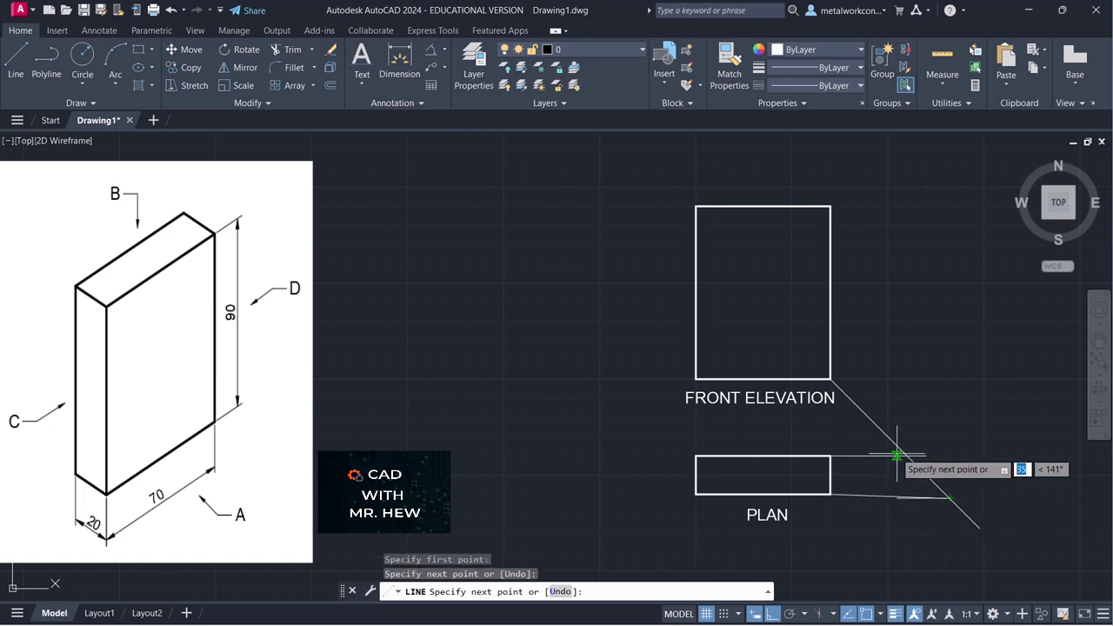
pyautogui.press('Escape')
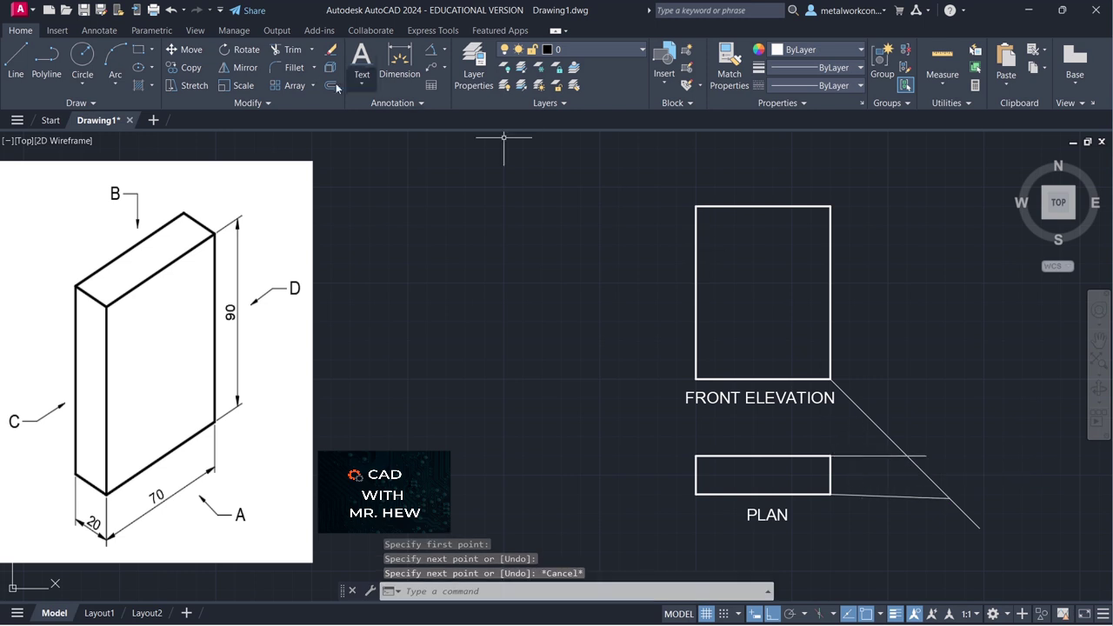
pyautogui.click(171, 11)
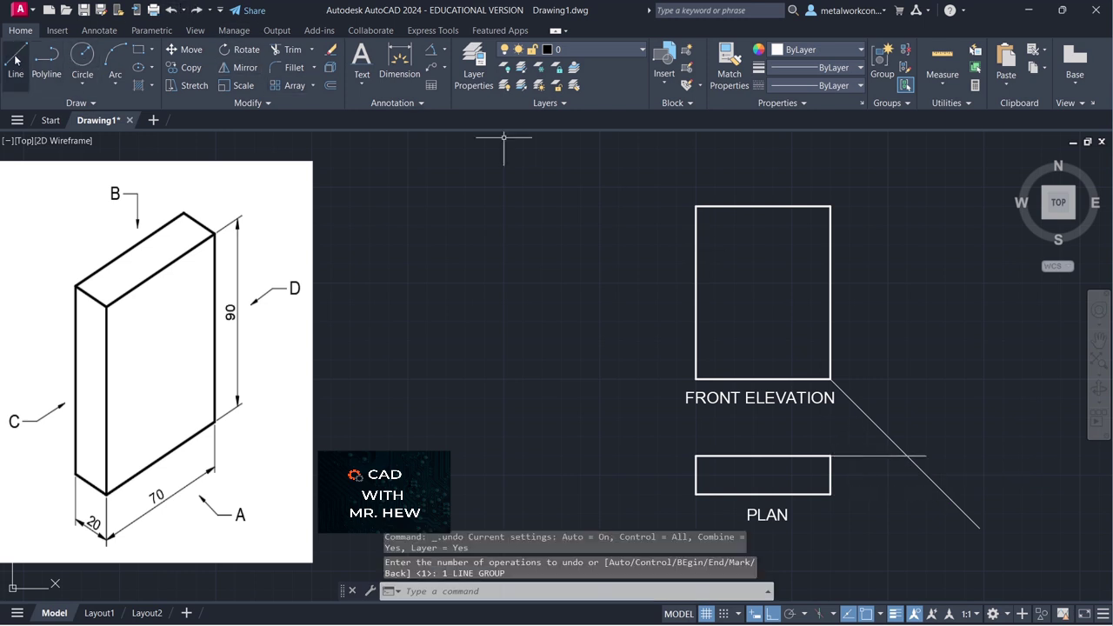
# Draw a horizontal projection line from the plan's lower-right corner to just past the diagonal line
pyautogui.click(16, 61)
pyautogui.click(831, 494)
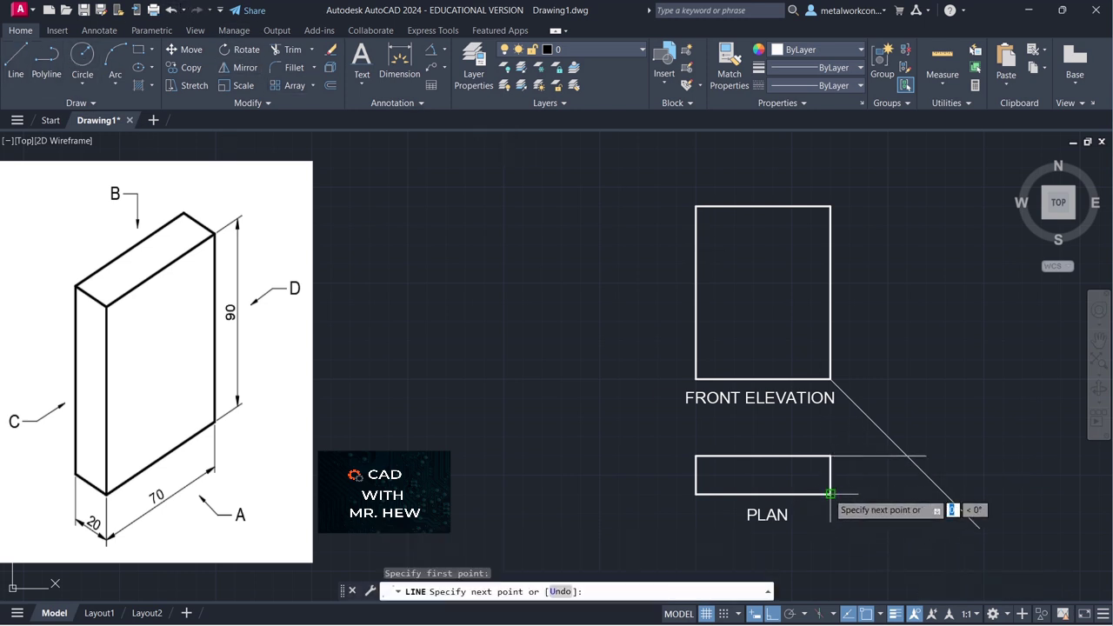
pyautogui.click(986, 494)
pyautogui.press('Return')
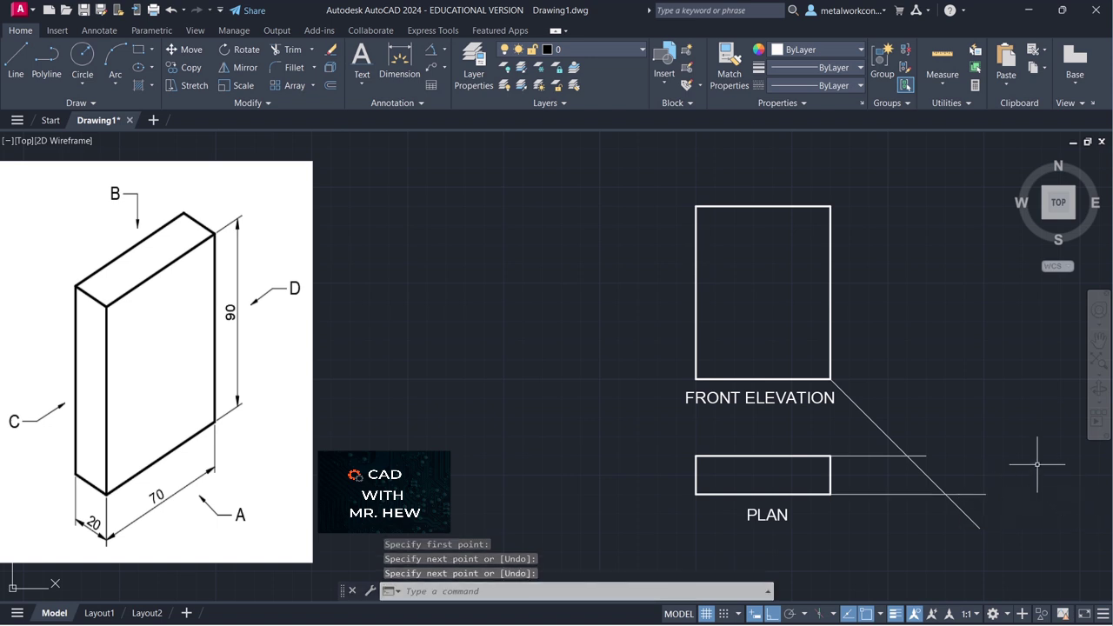
# Draw horizontal projection lines from the front elevation's upper-right and lower-right corners, extending beyond where the plan's projection lines meet the diagonal
pyautogui.click(15, 61)
pyautogui.click(830, 206)
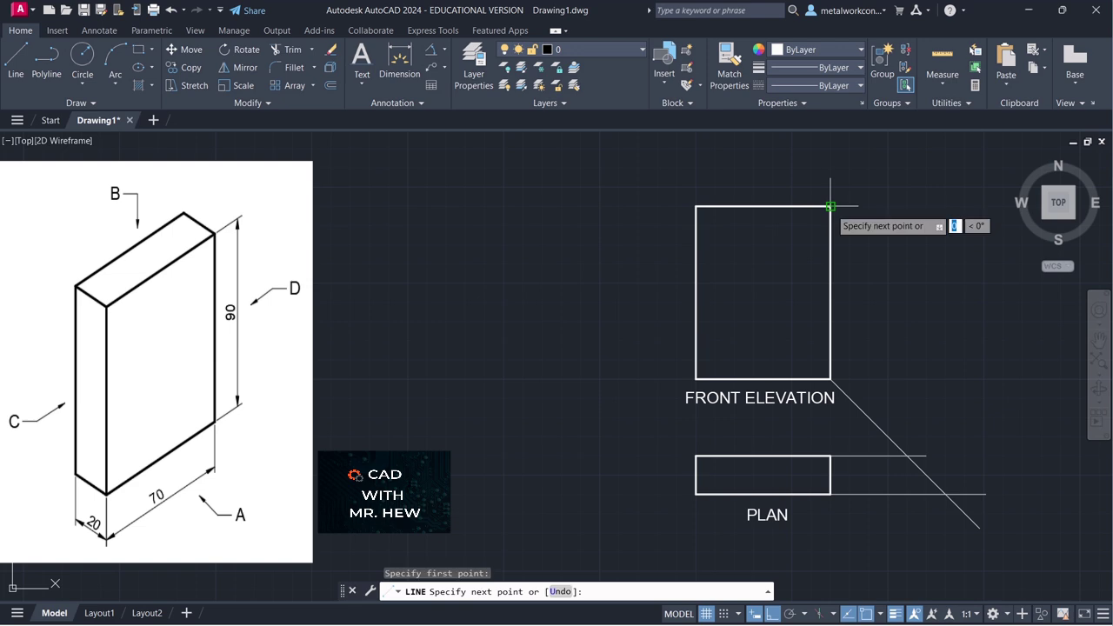
pyautogui.click(973, 208)
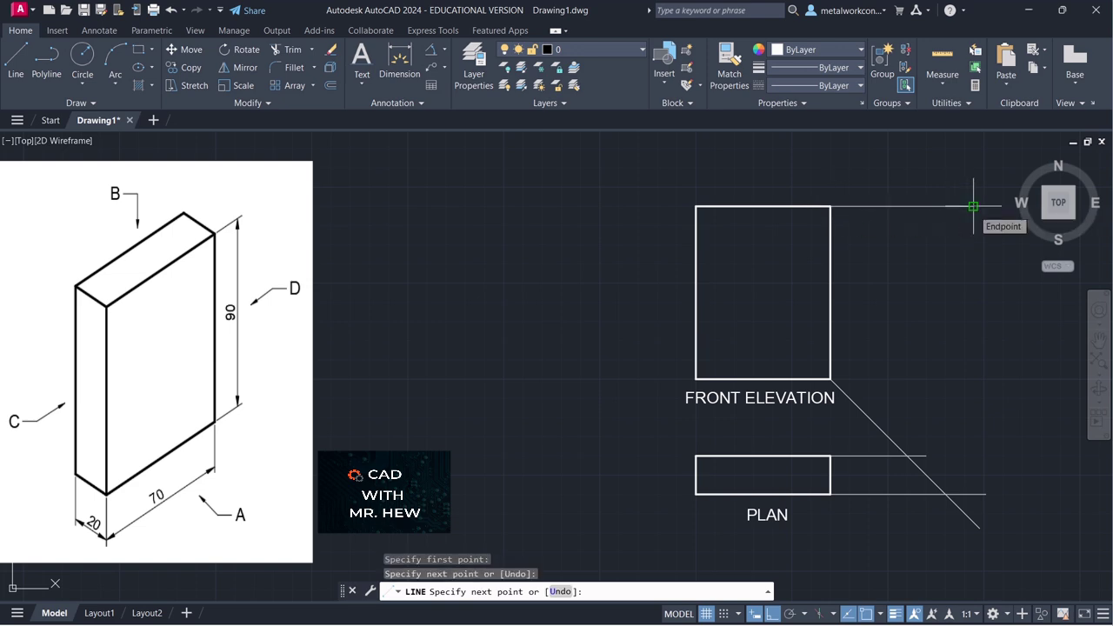
pyautogui.press('Return')
pyautogui.press('Return')
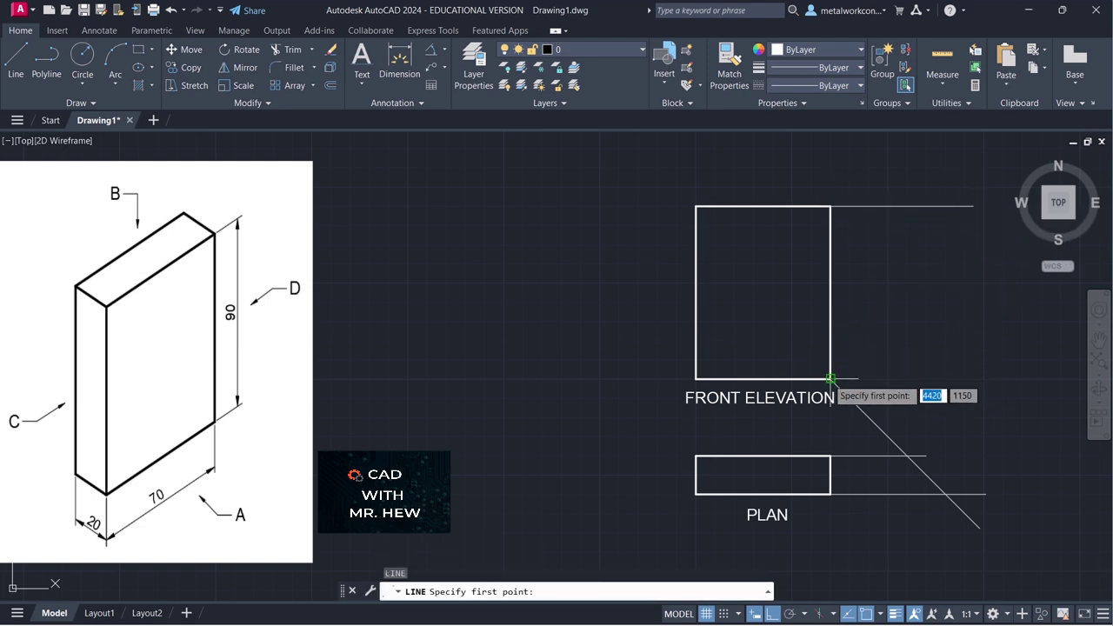
pyautogui.click(831, 378)
pyautogui.click(992, 389)
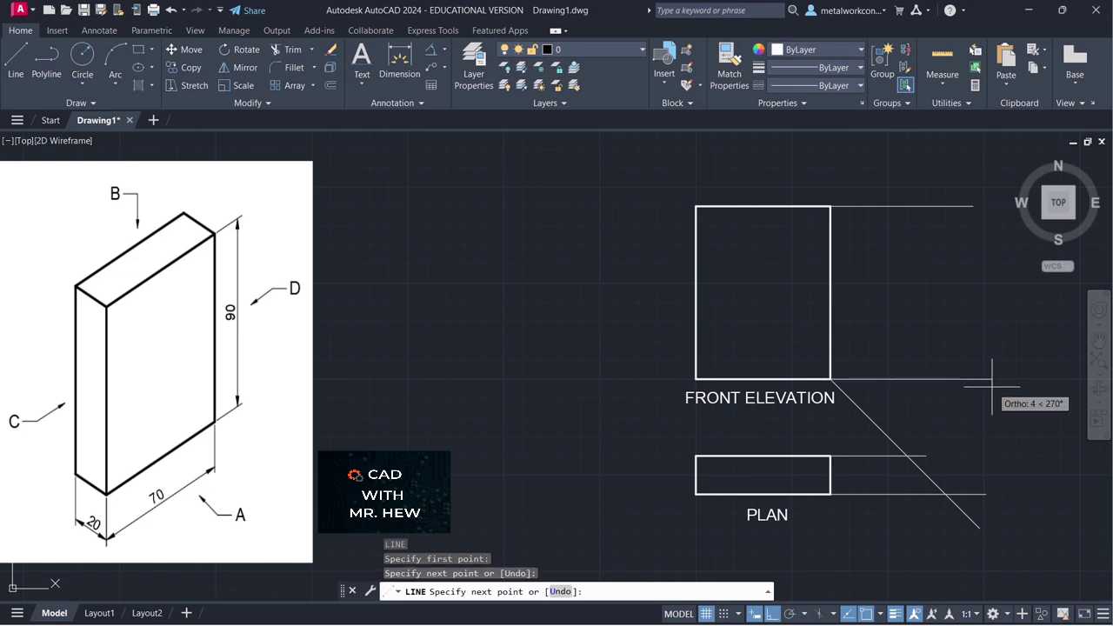
pyautogui.press('Return')
# Draw vertical projection lines from the diagonal's two intersections with the plan's projection lines up to the front elevation's upper projection line
pyautogui.click(26, 66)
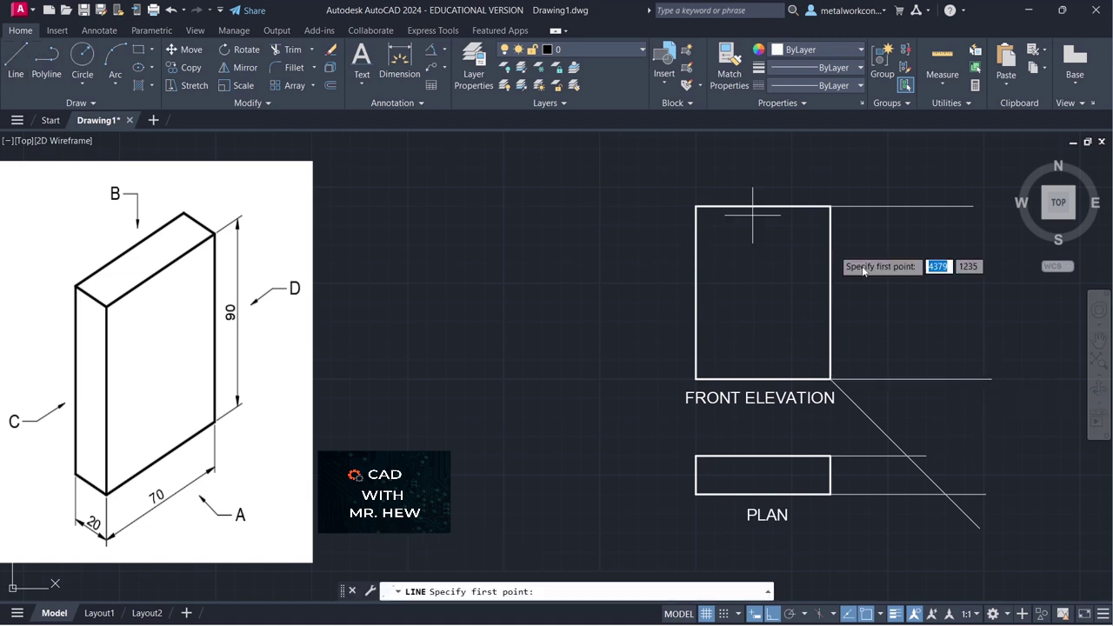
pyautogui.click(945, 494)
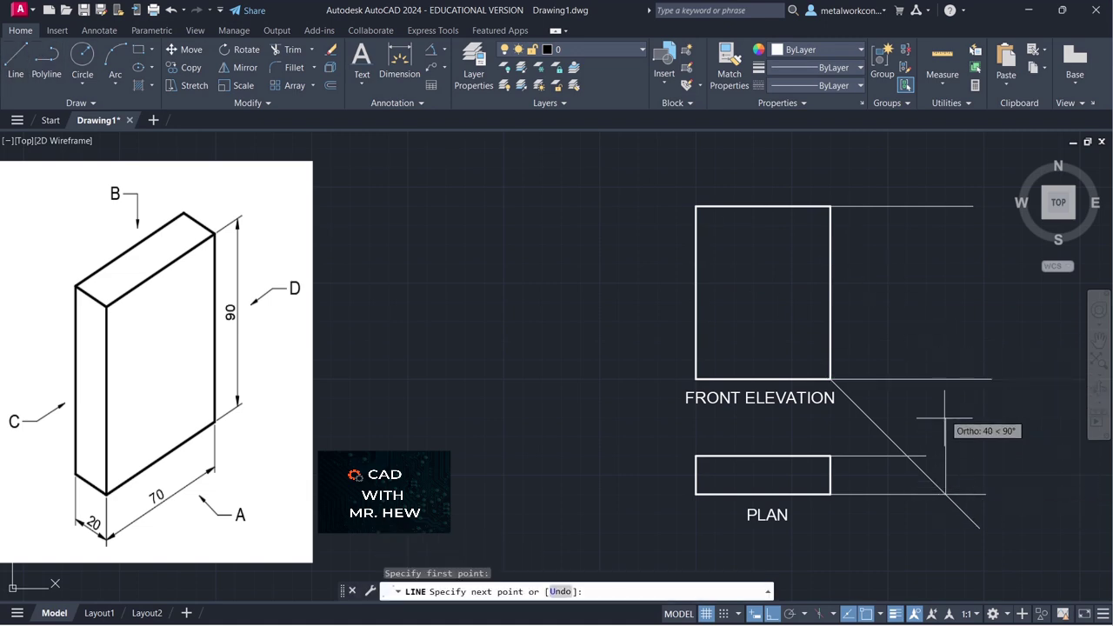
pyautogui.click(946, 206)
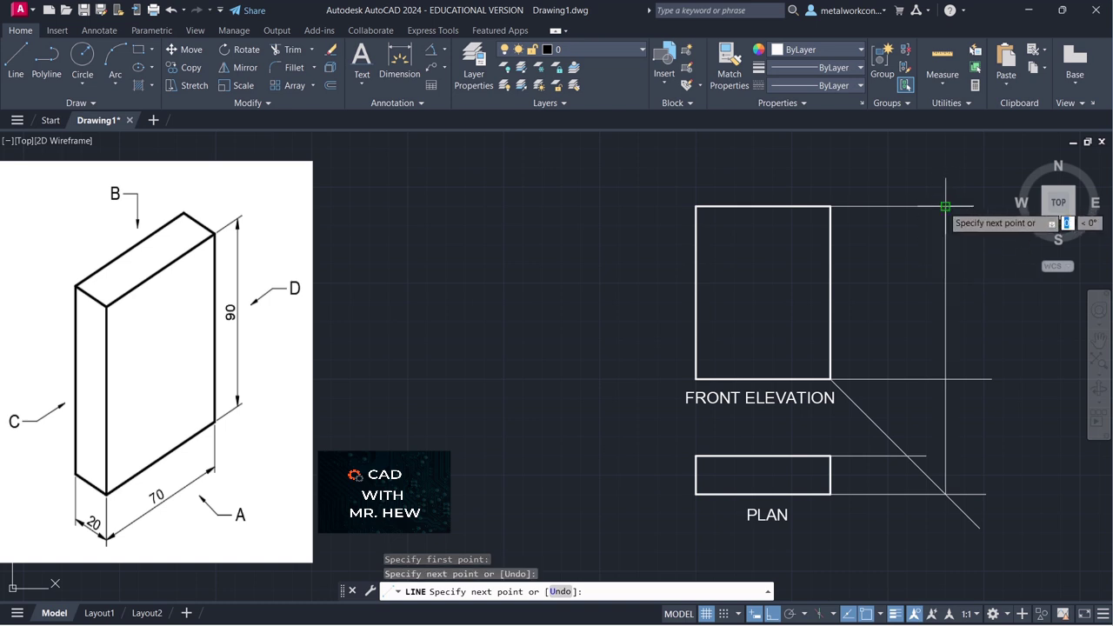
pyautogui.press('Return')
pyautogui.press('Return')
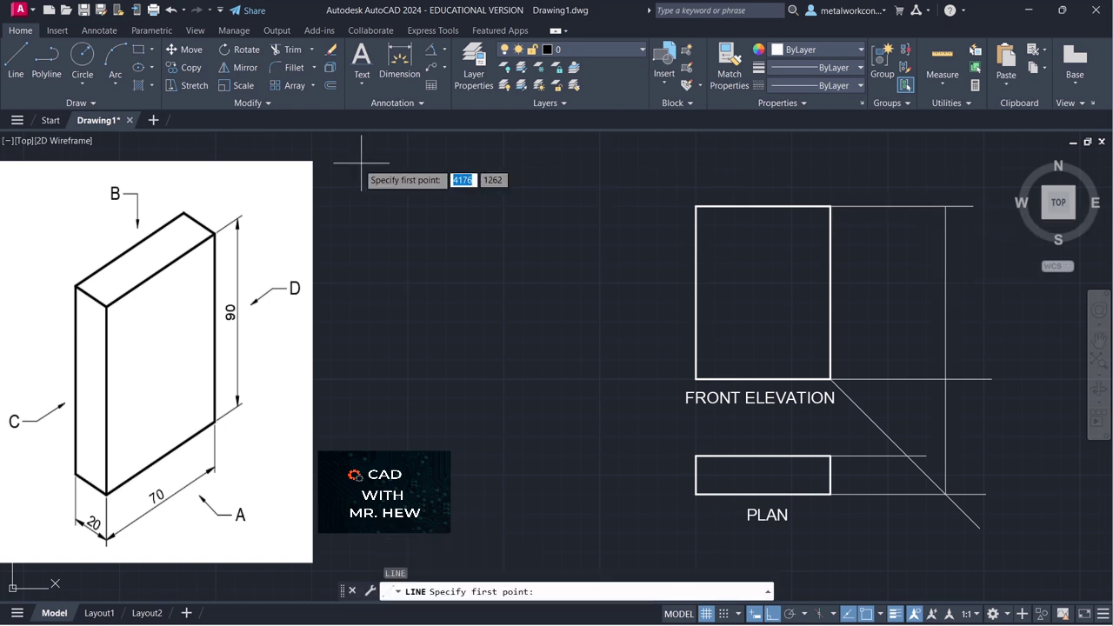
pyautogui.click(907, 455)
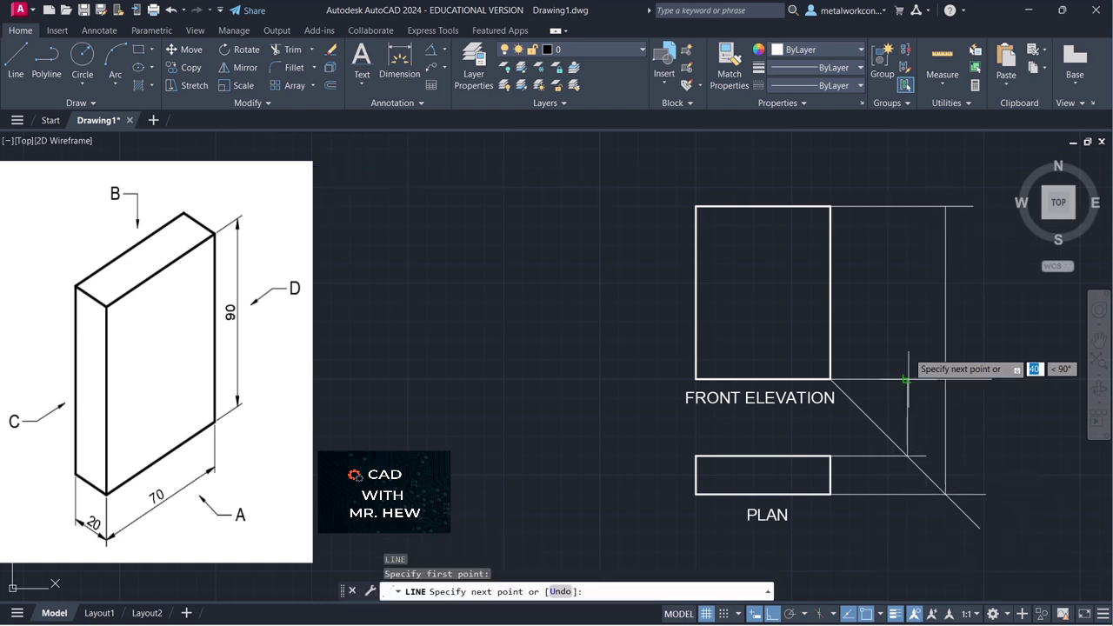
pyautogui.click(908, 206)
pyautogui.press('Return')
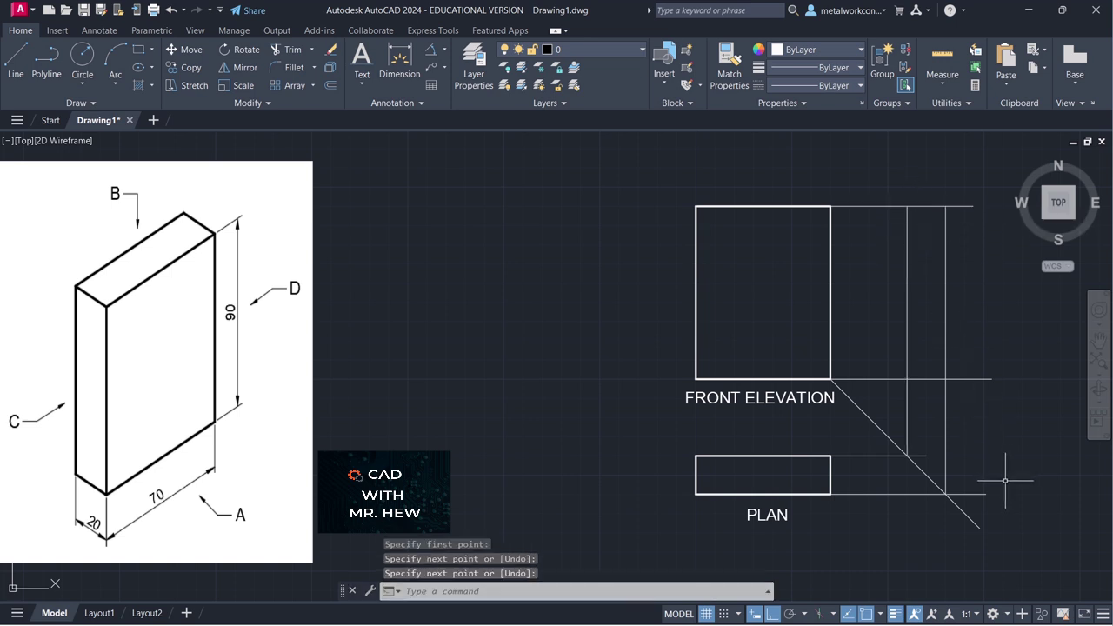
# Make the outline layer current and trace the side view's closed rectangle with lines through the four projection intersections
pyautogui.click(608, 49)
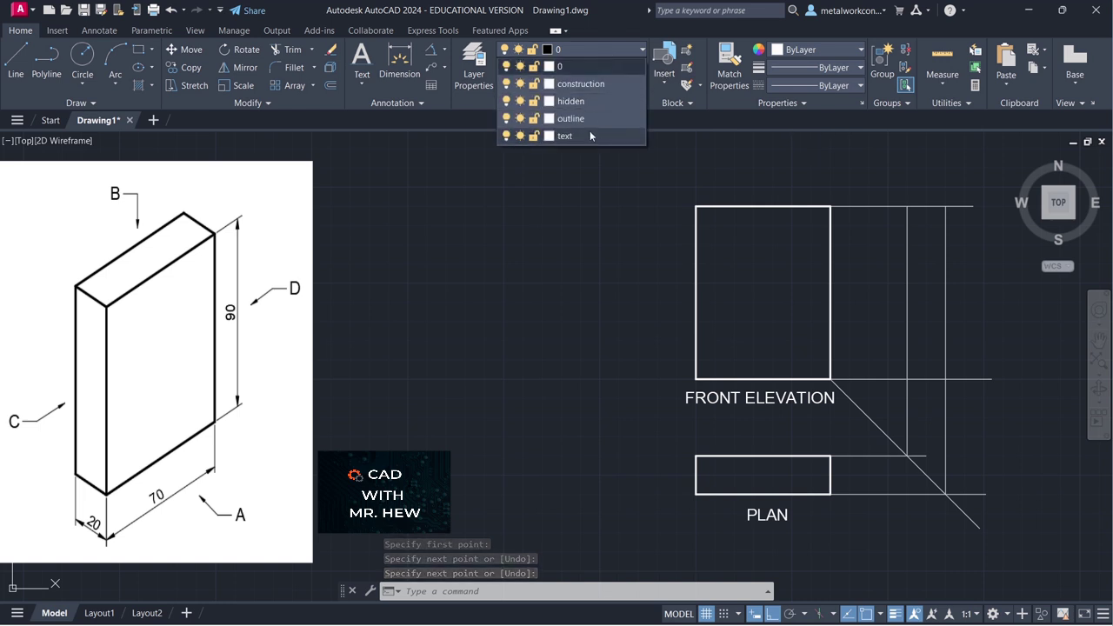
pyautogui.click(583, 119)
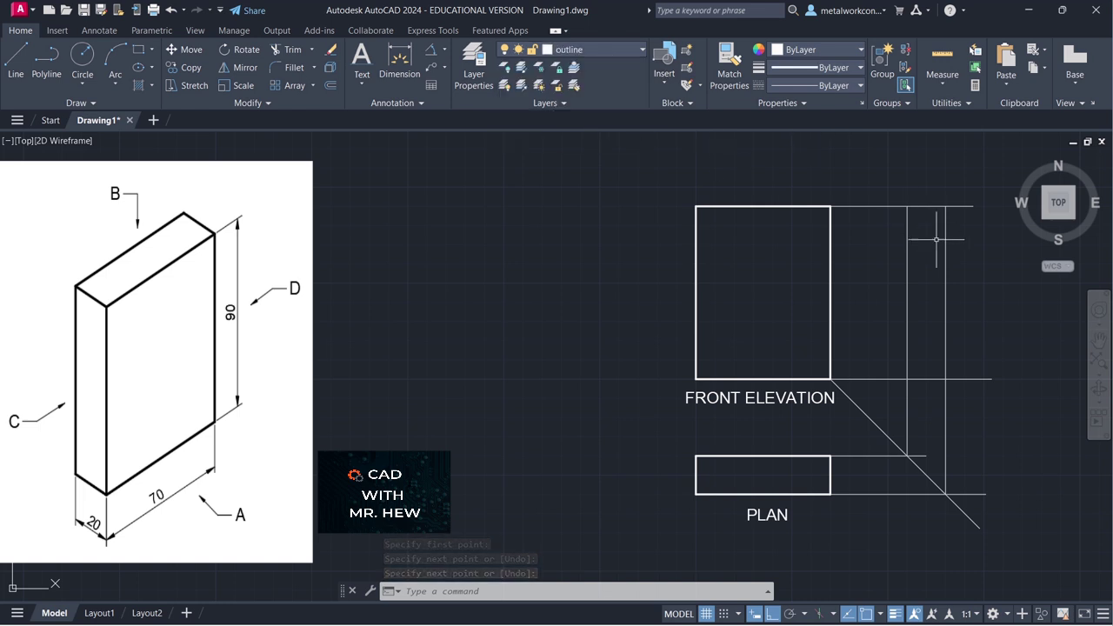
pyautogui.click(11, 61)
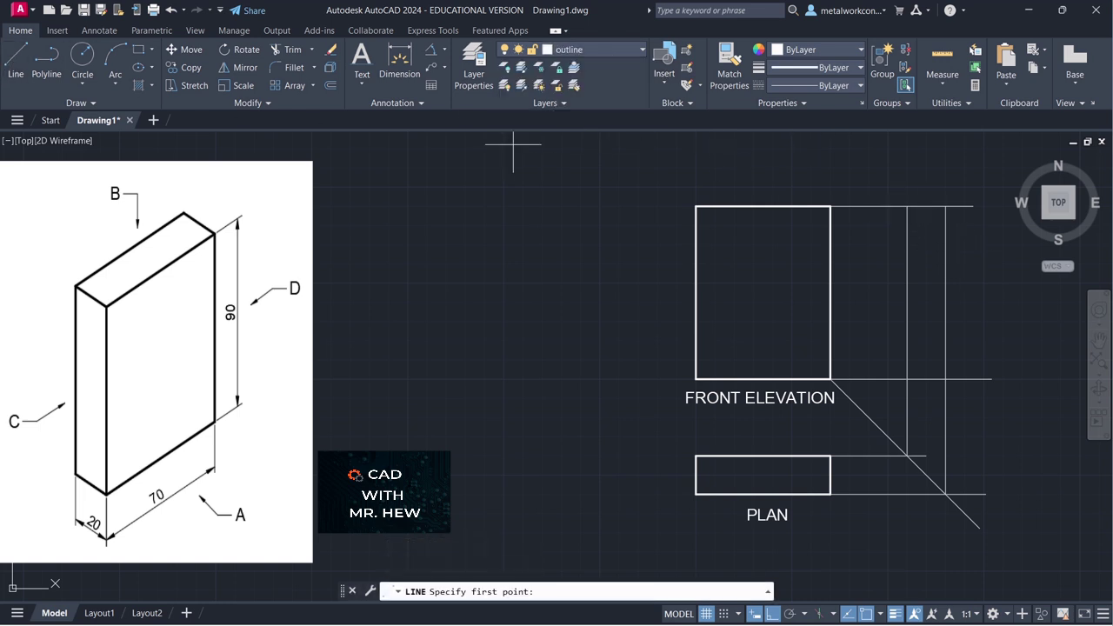
pyautogui.click(908, 206)
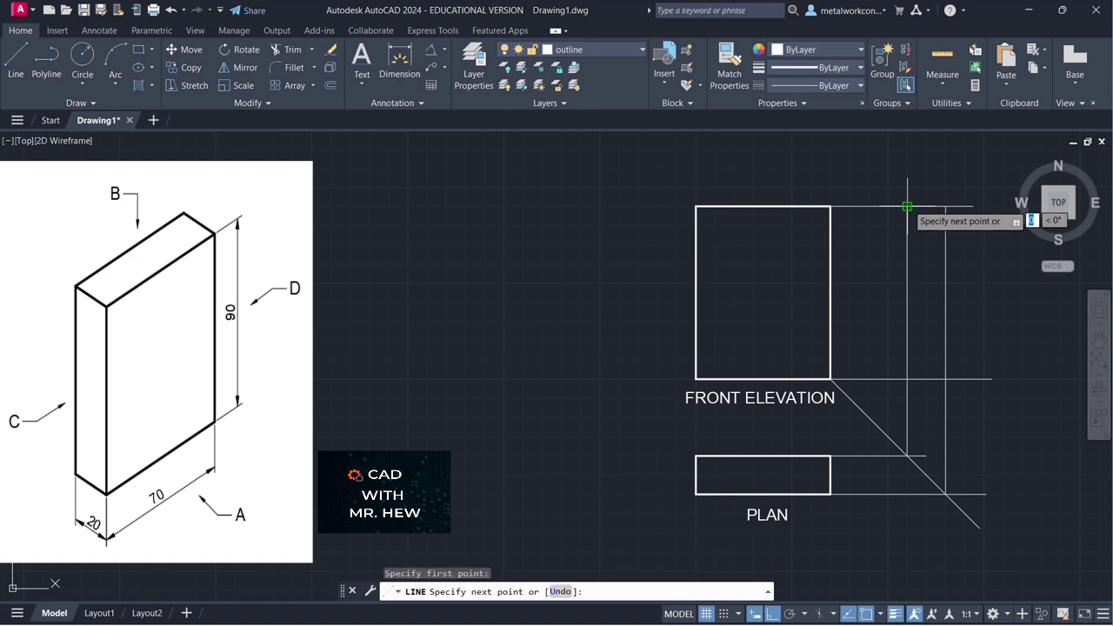
pyautogui.click(907, 379)
pyautogui.click(947, 379)
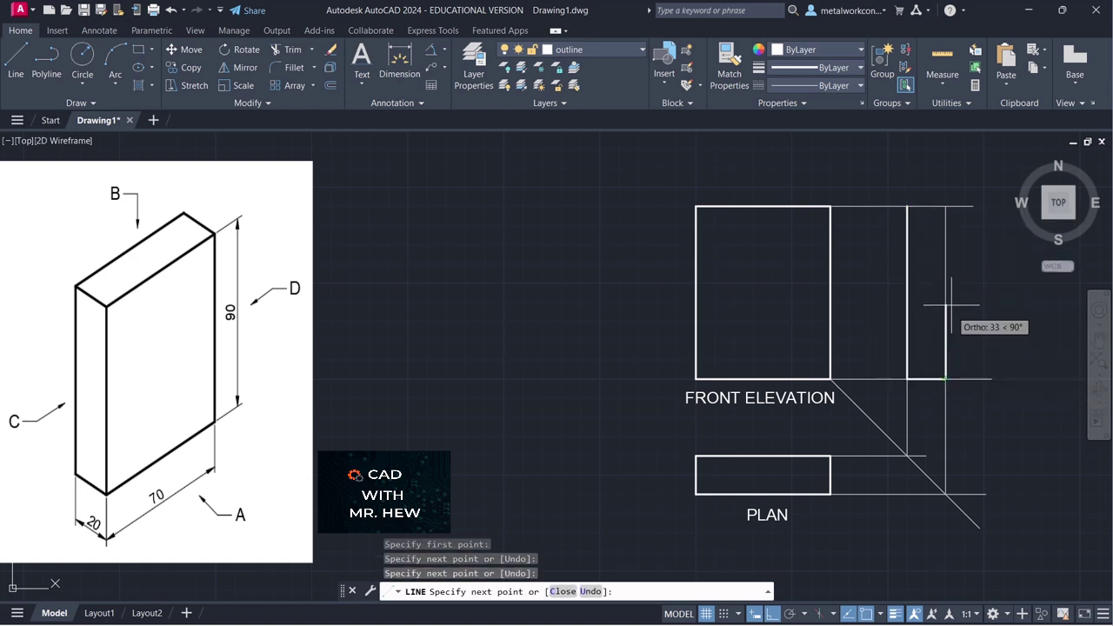
pyautogui.click(946, 206)
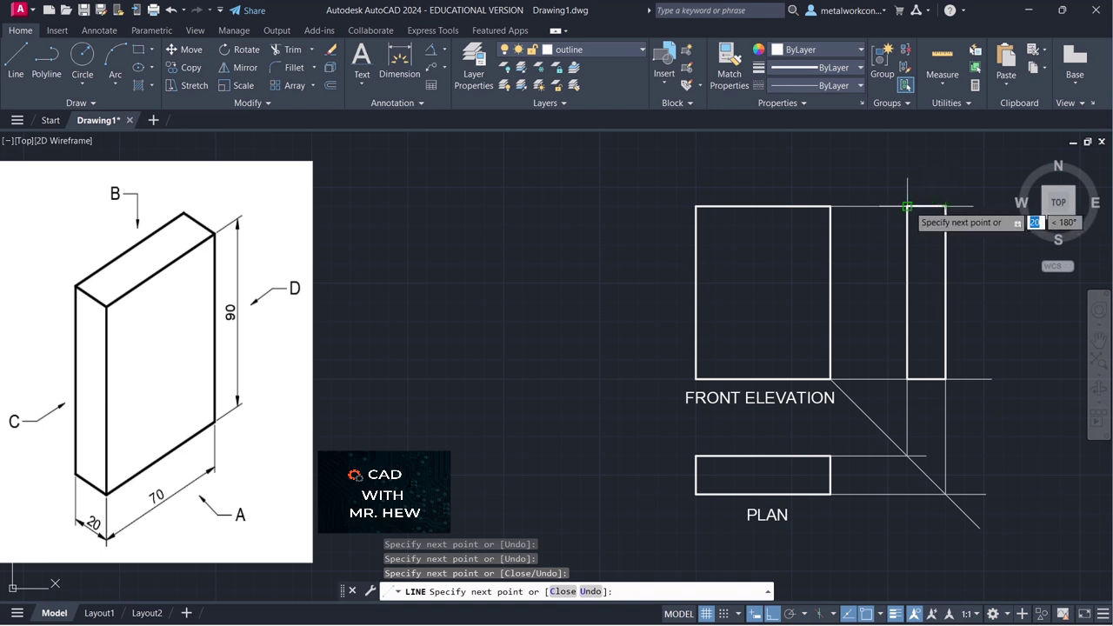
pyautogui.click(907, 206)
pyautogui.press('Return')
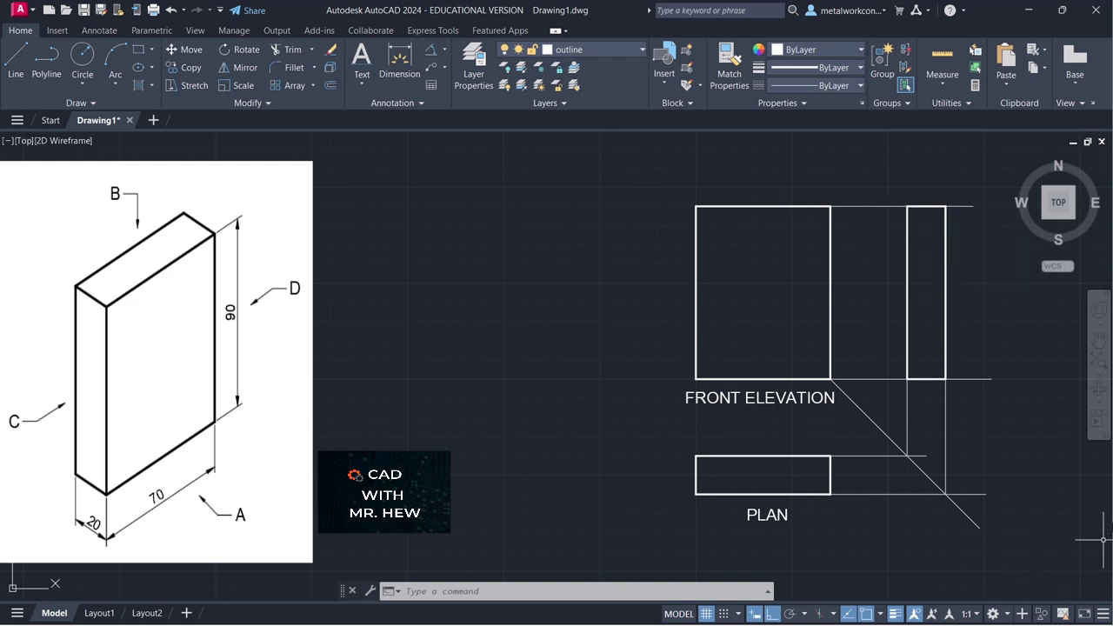
# On the text layer with object snap off, write END ELEVATION as single-line text on two rows beneath the side view, height 6, rotation 0
pyautogui.click(574, 49)
pyautogui.click(574, 136)
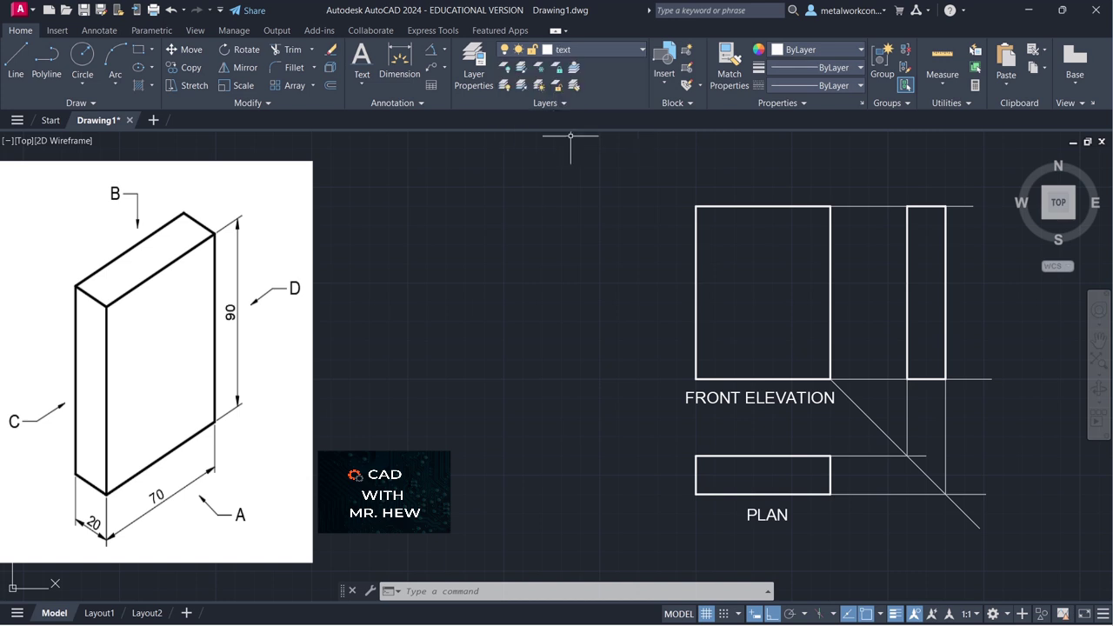
pyautogui.click(361, 84)
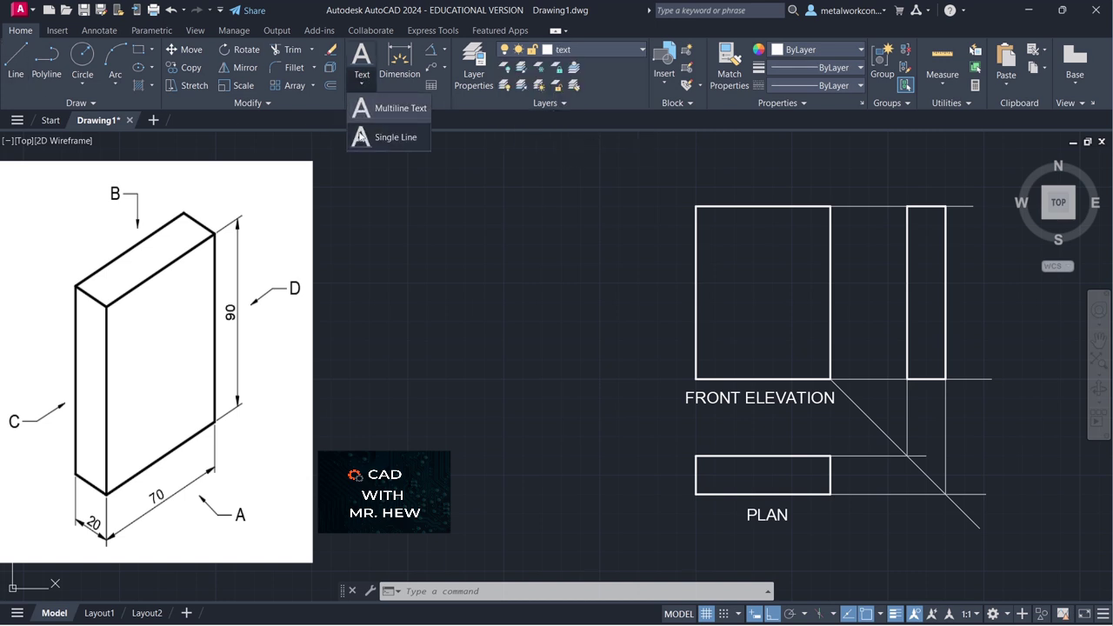
pyautogui.click(365, 137)
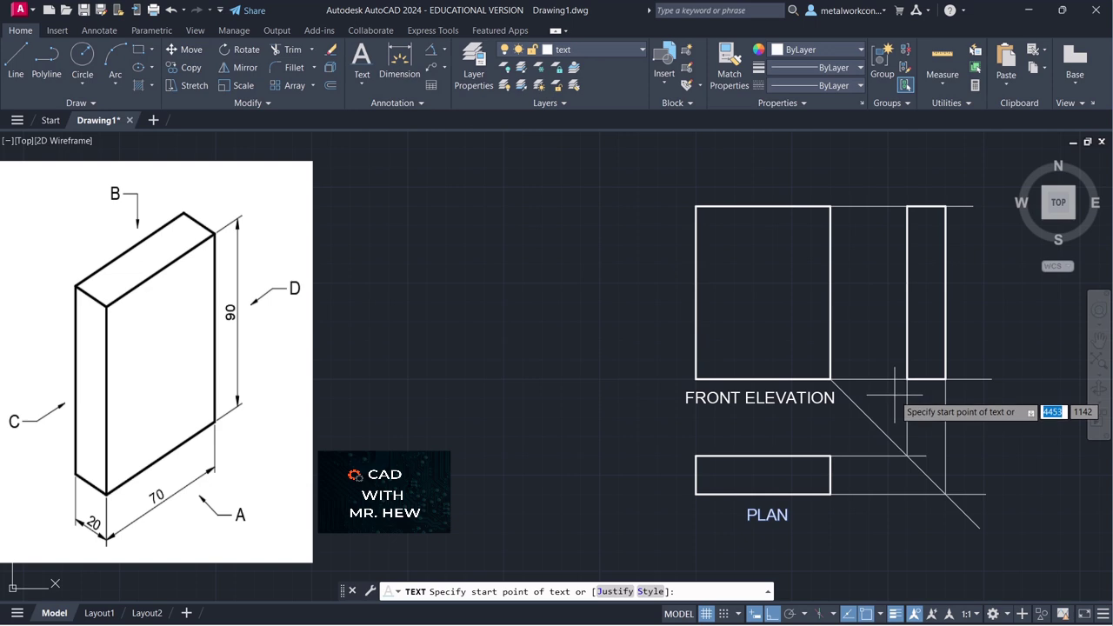
pyautogui.click(867, 614)
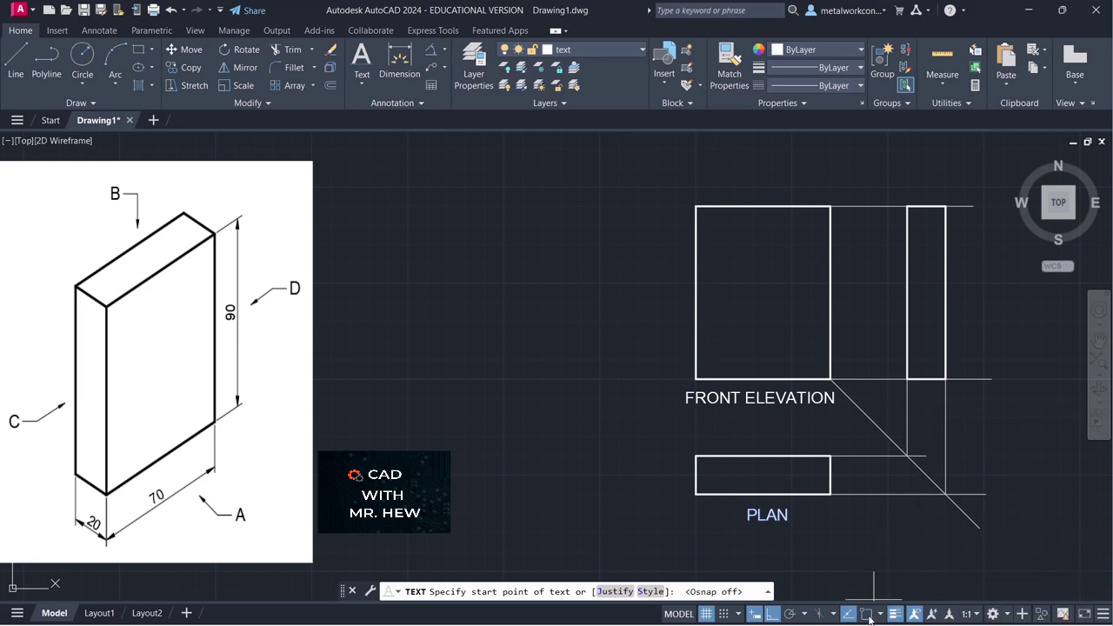
pyautogui.click(898, 403)
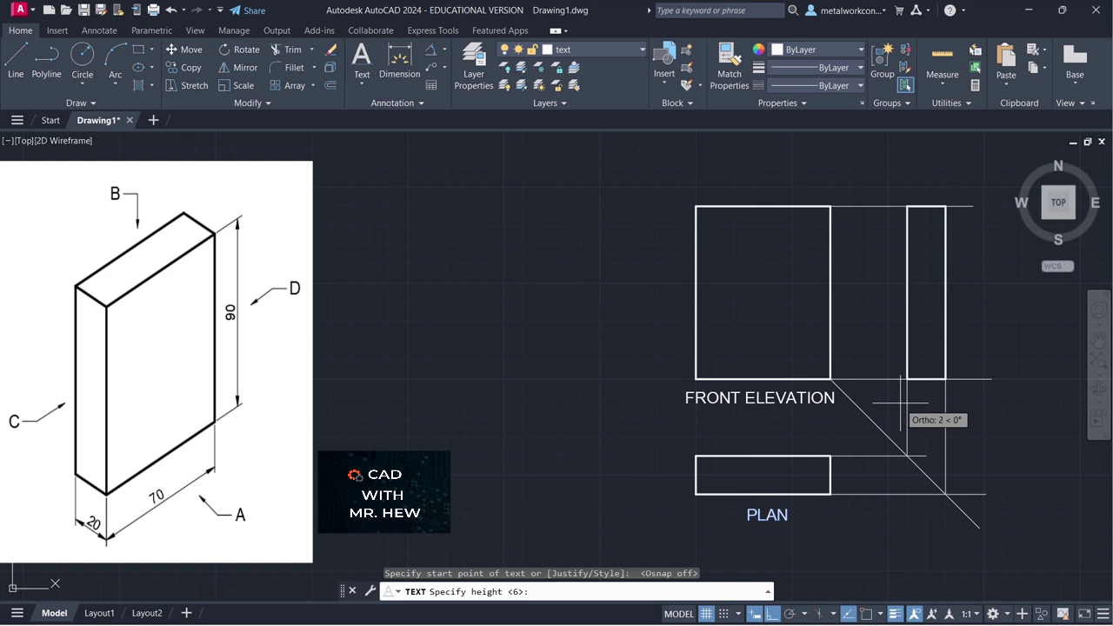
pyautogui.press('Return')
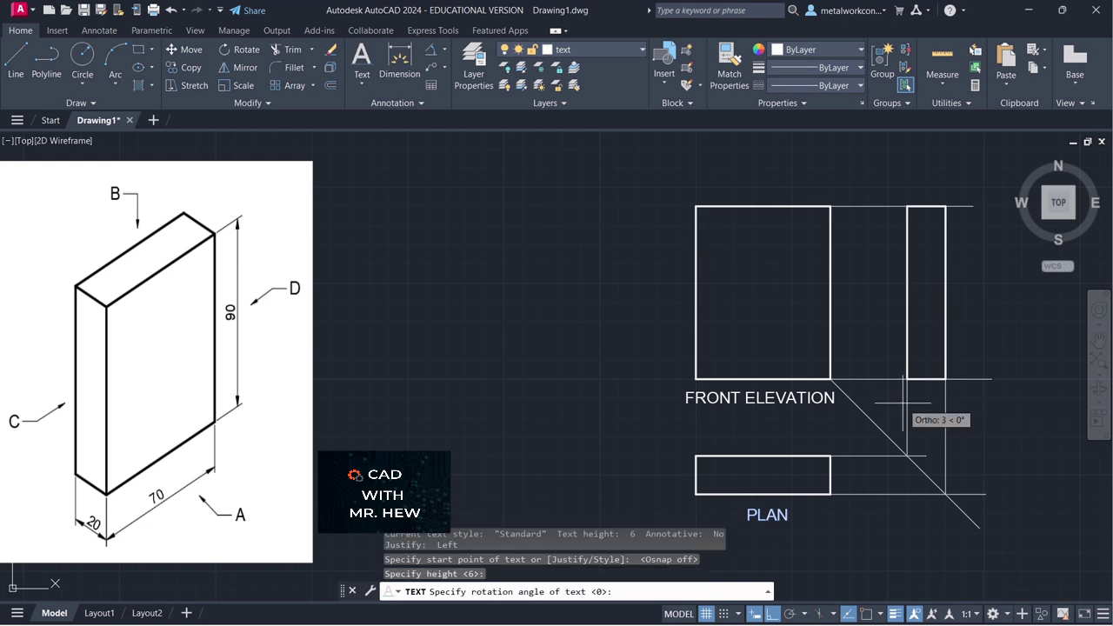
pyautogui.press('Return')
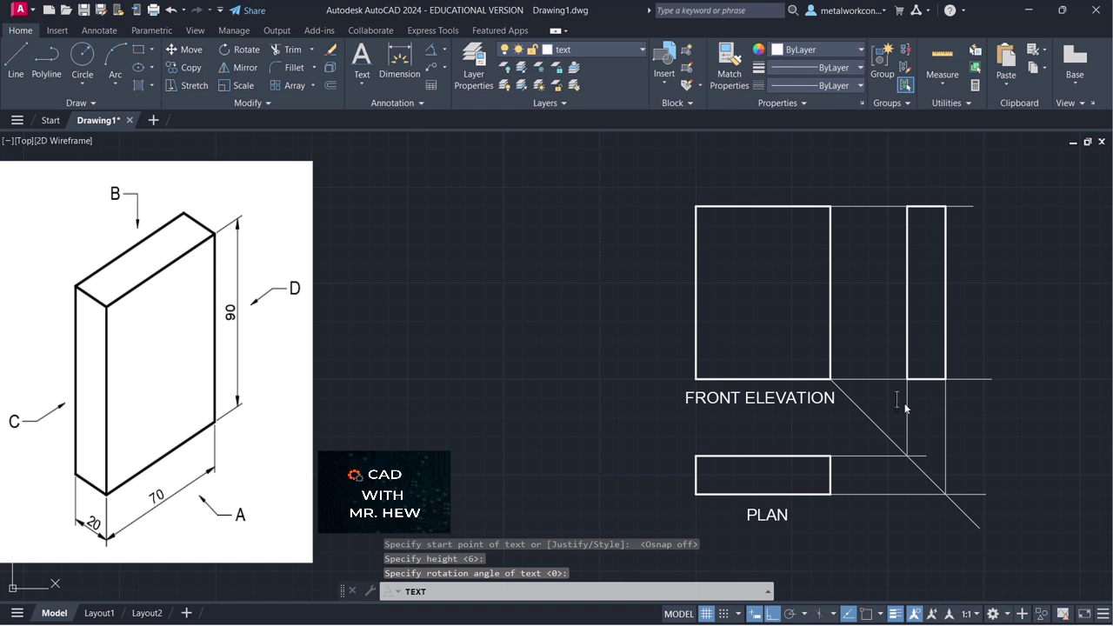
pyautogui.press('Return')
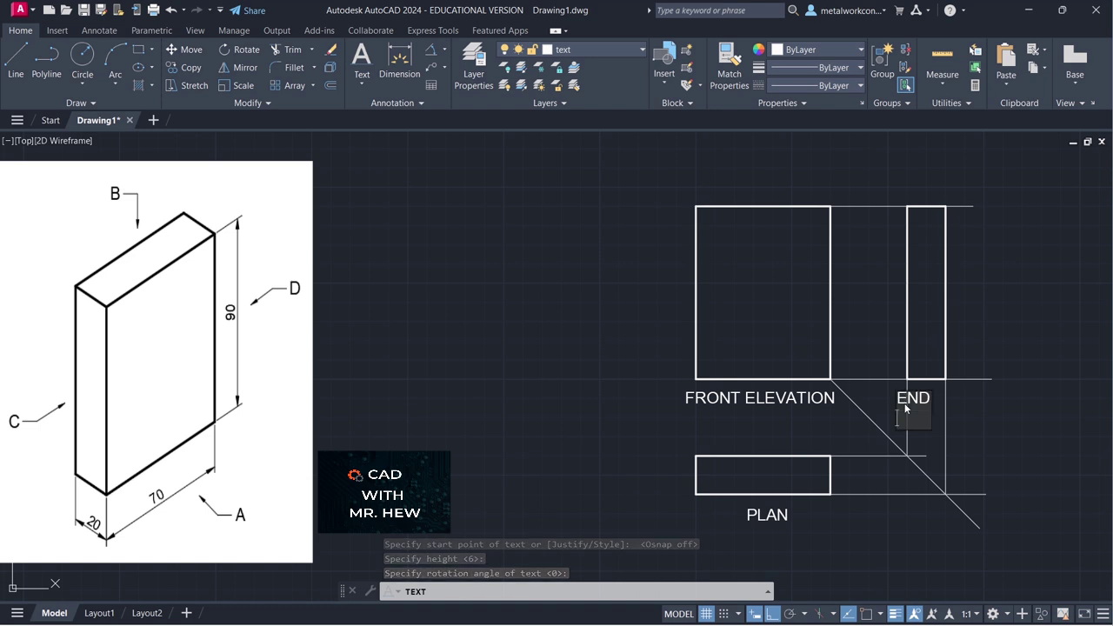
pyautogui.write('EL')
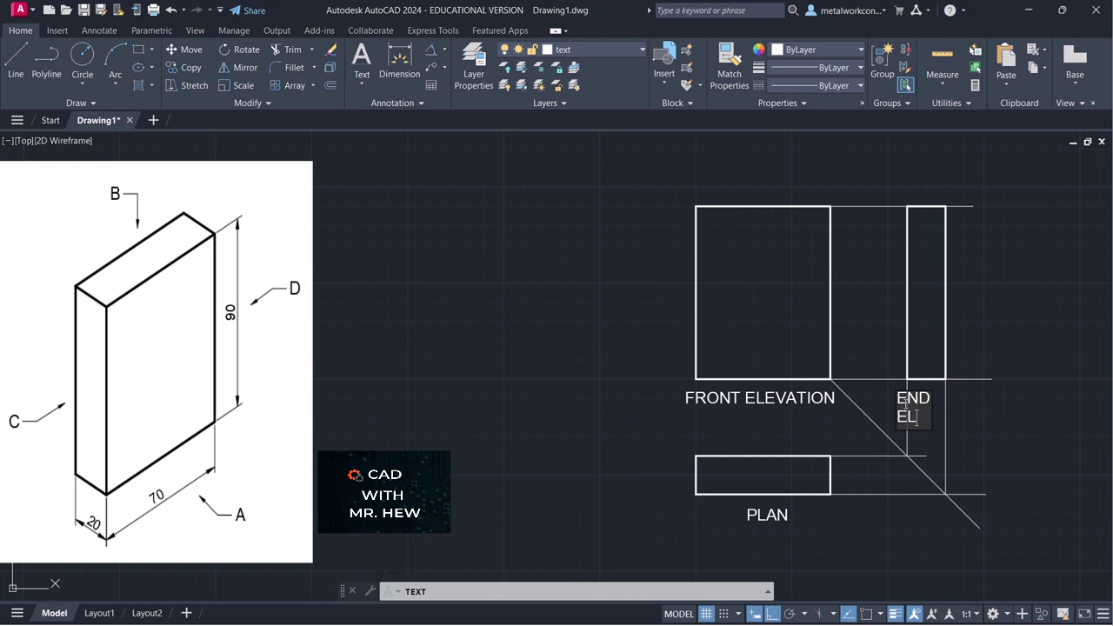
pyautogui.write('EVATION')
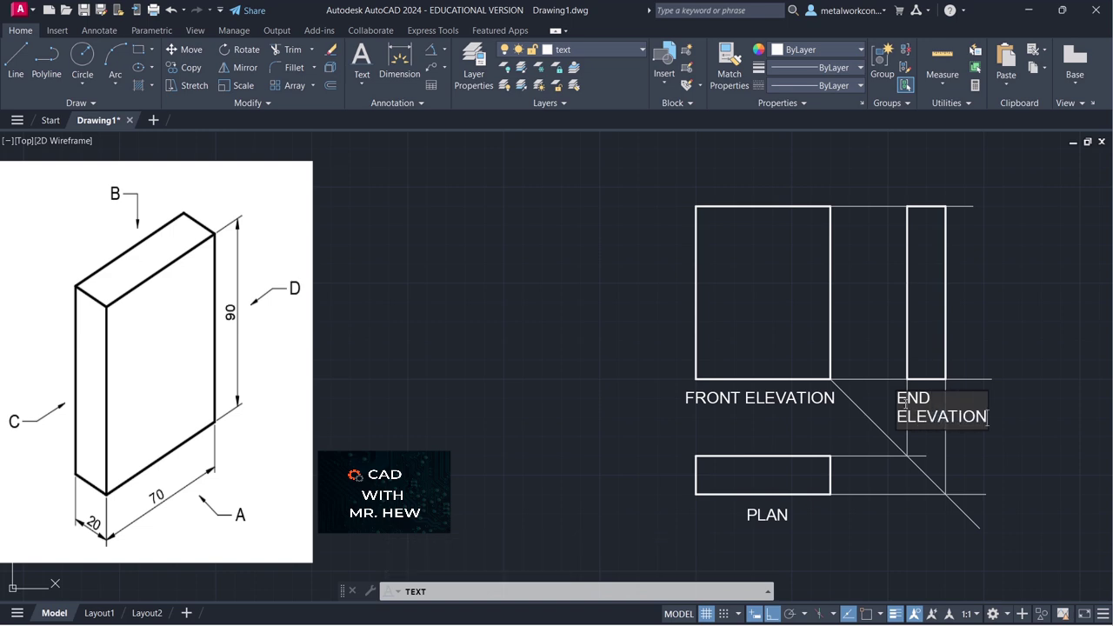
pyautogui.press('Return')
pyautogui.press('Return')
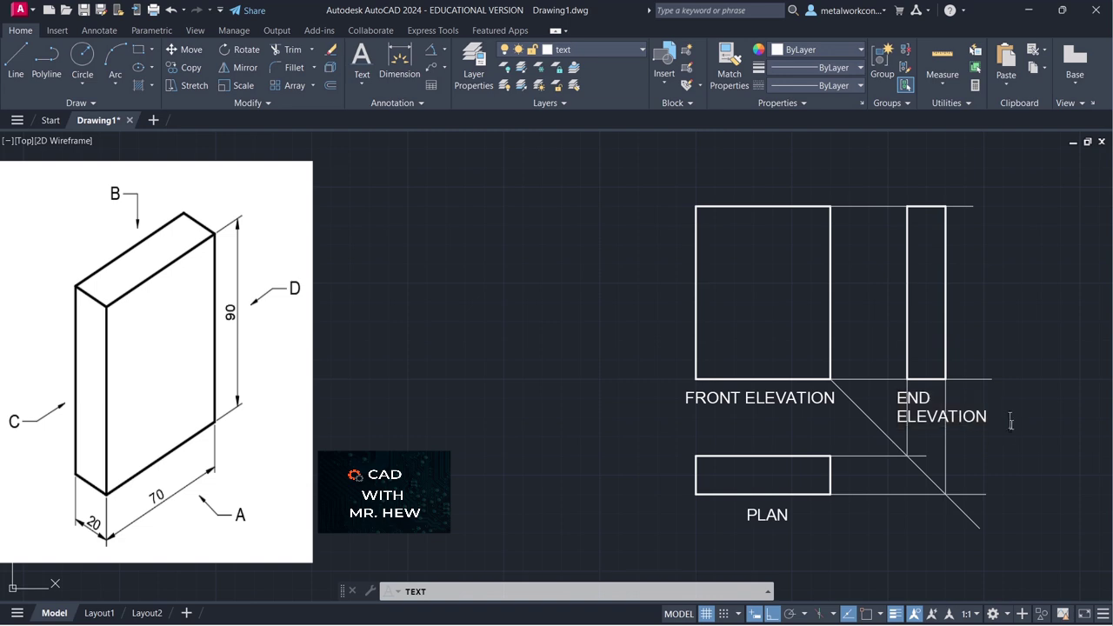